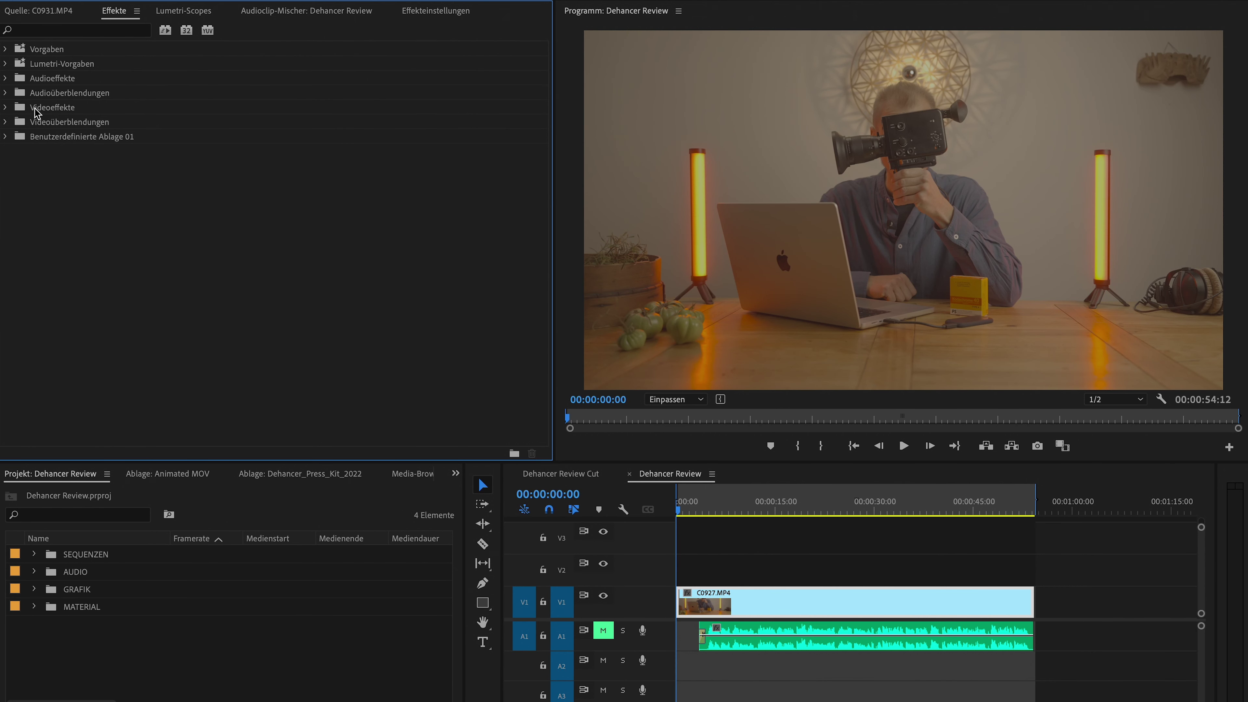
- Drag Dehancer Pro v2.0 from Videoeffekte > Film Emulation onto clip C0927.MP4, then select the clip
click(6, 107)
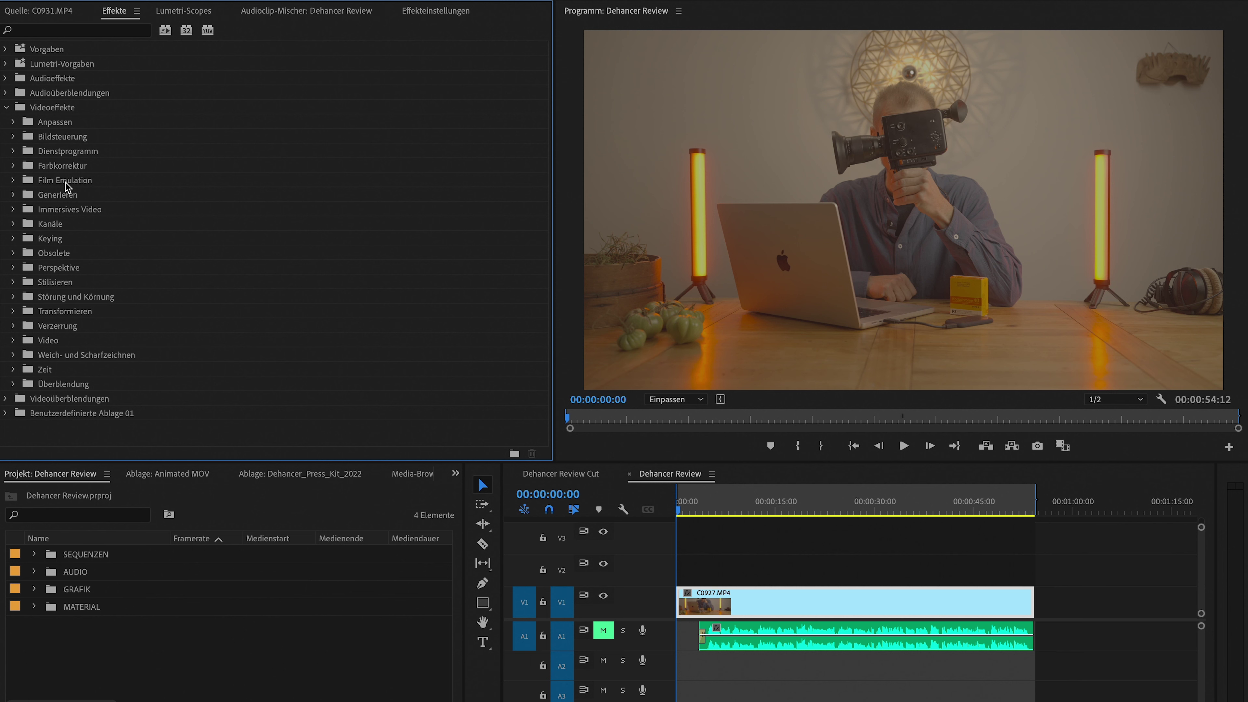
click(14, 181)
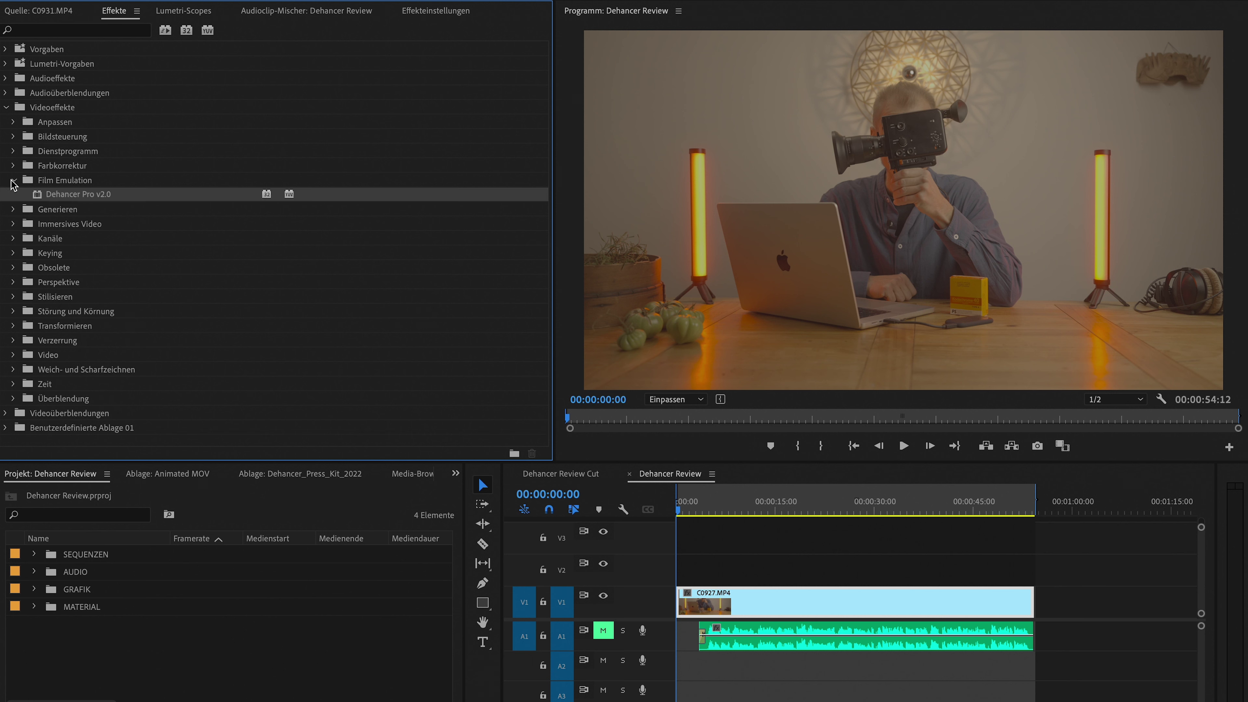
drag(39, 197, 755, 607)
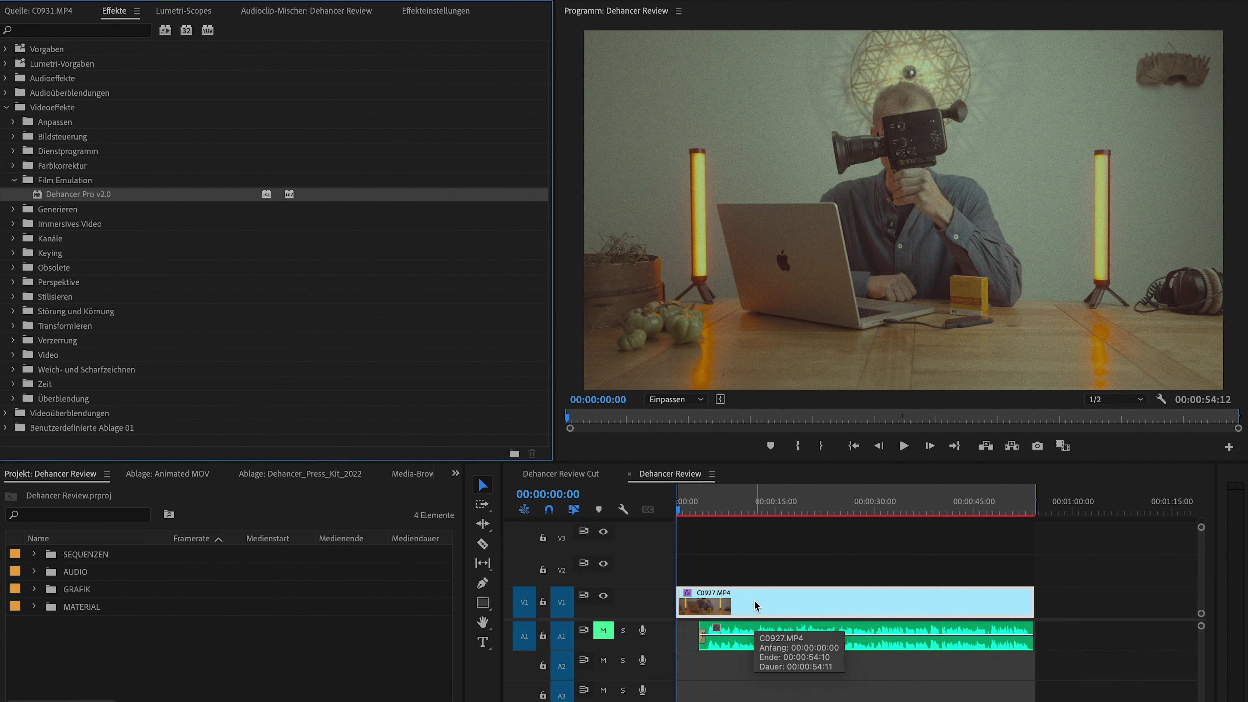
click(728, 553)
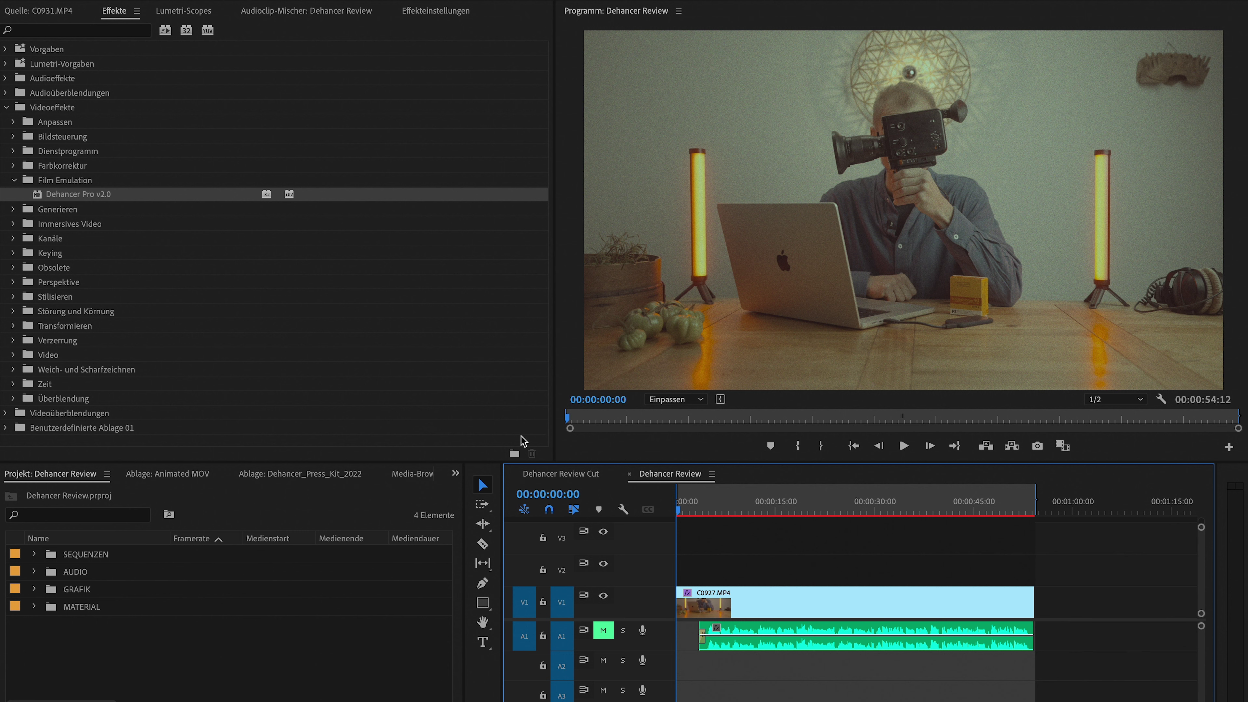
click(471, 436)
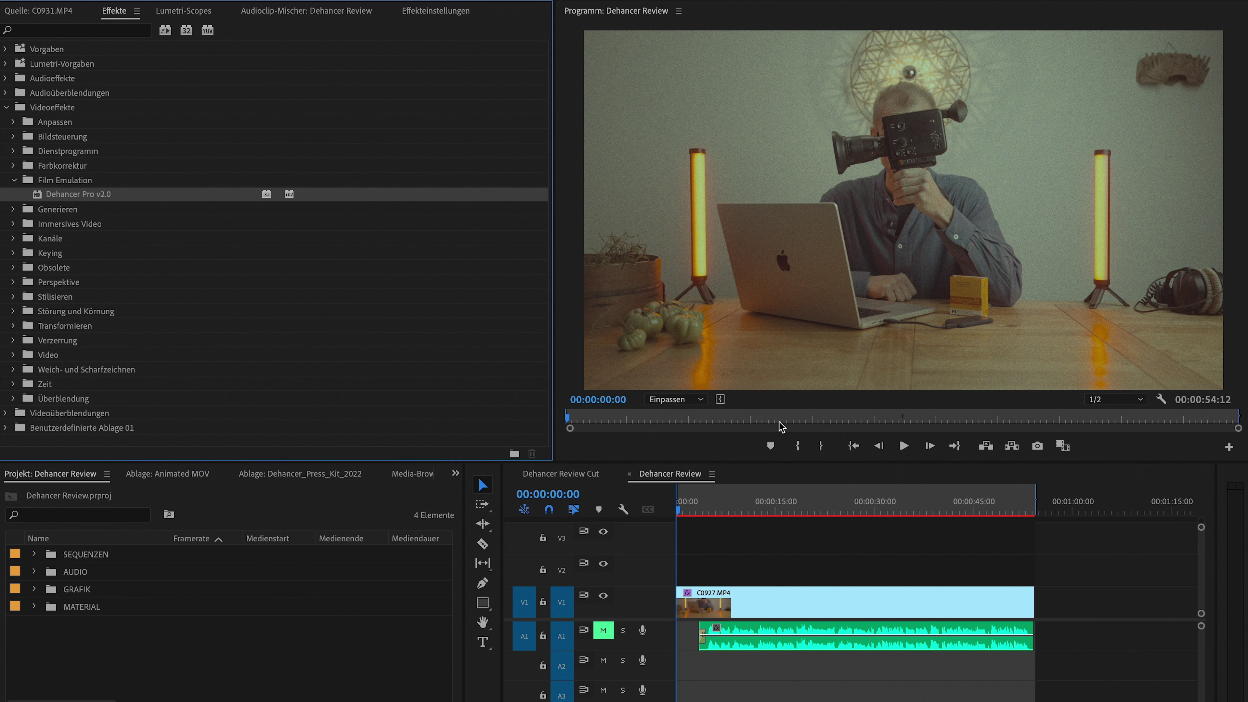
click(785, 600)
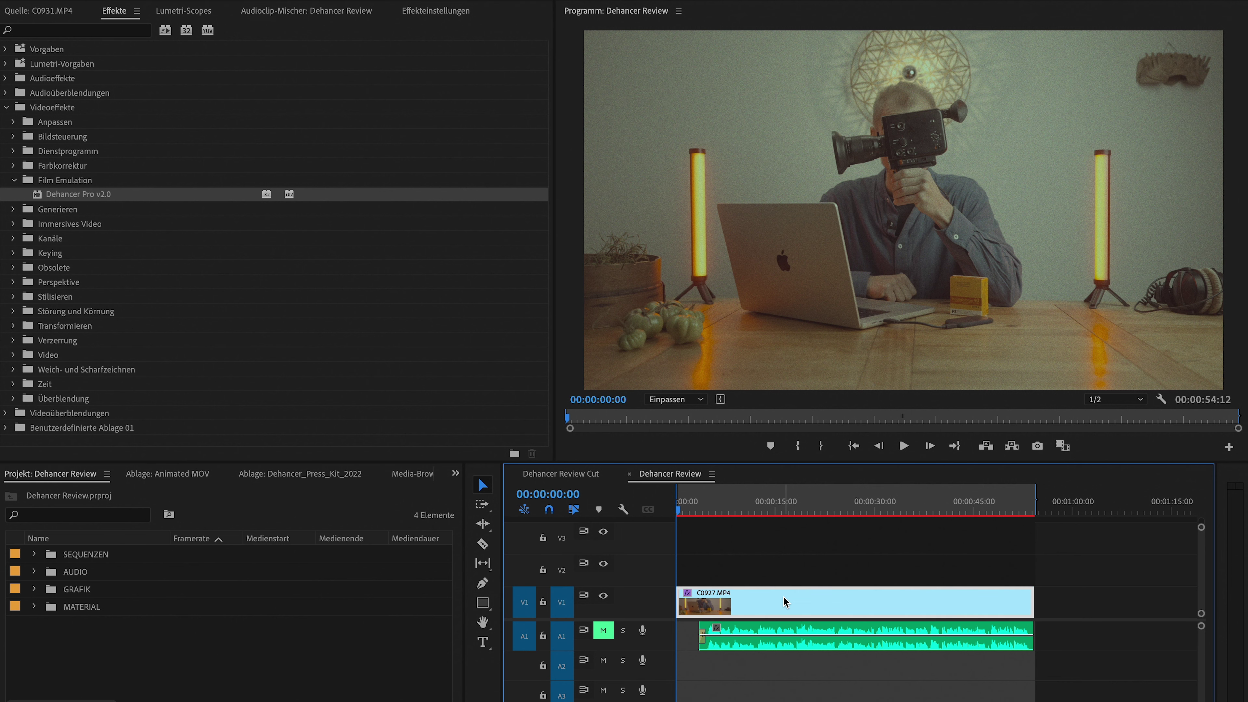
- In Effect Controls, set Dehancer's Input Source to Choose Camera
click(422, 12)
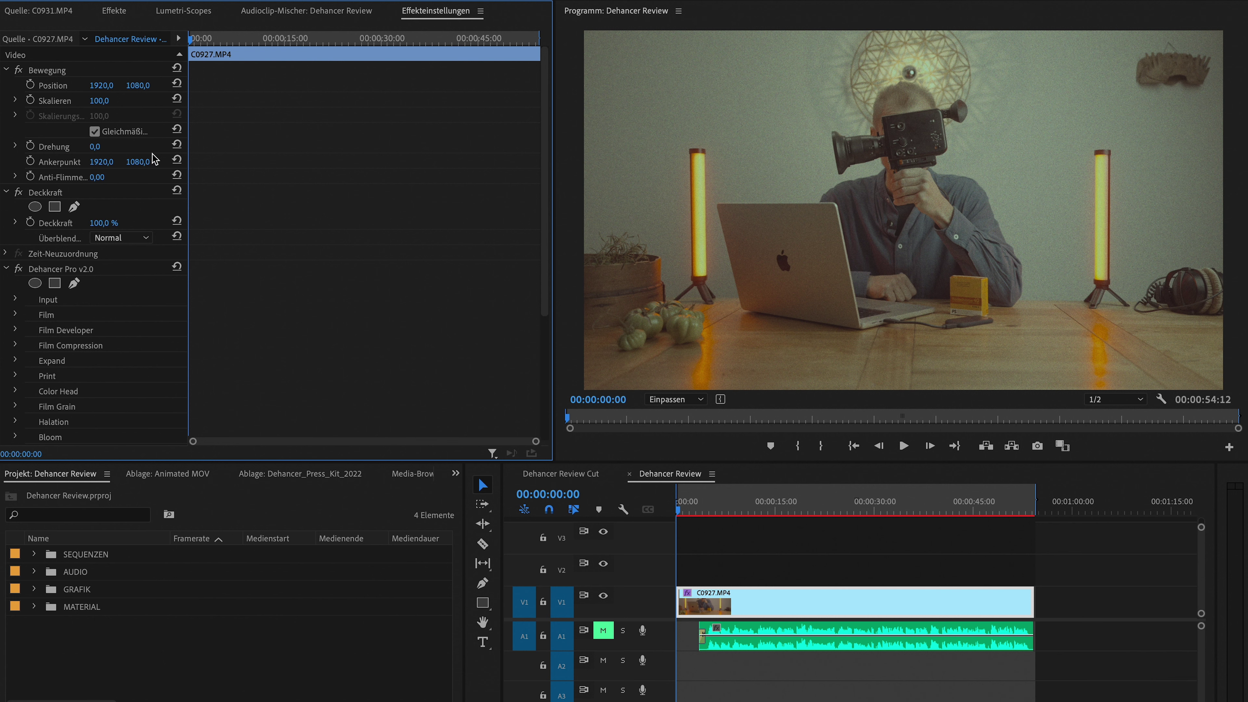
drag(188, 188, 330, 206)
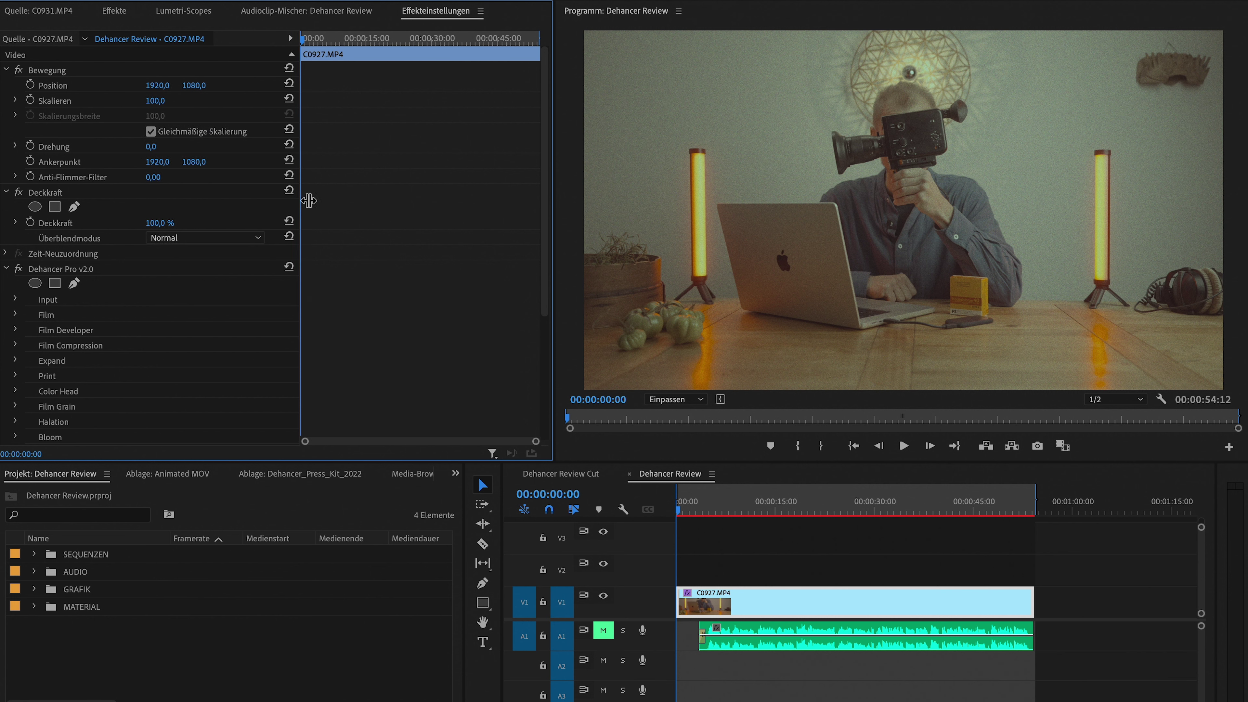
scroll(175, 295, down, 5)
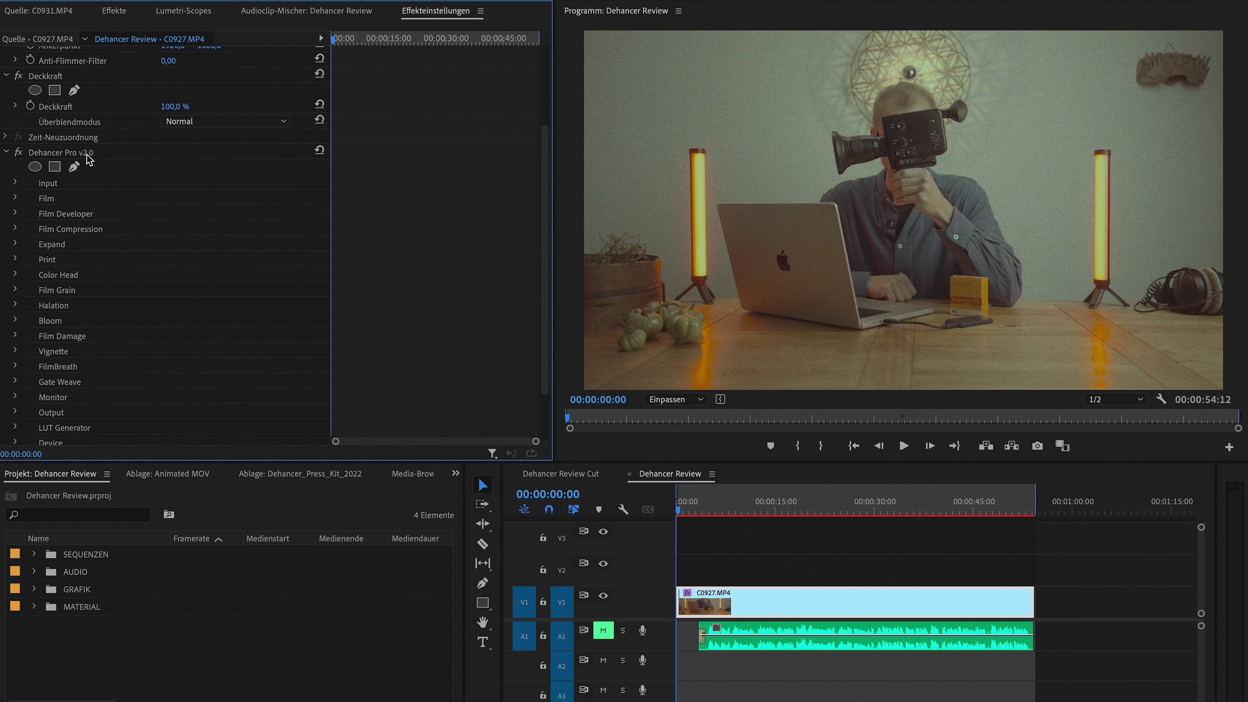
click(16, 183)
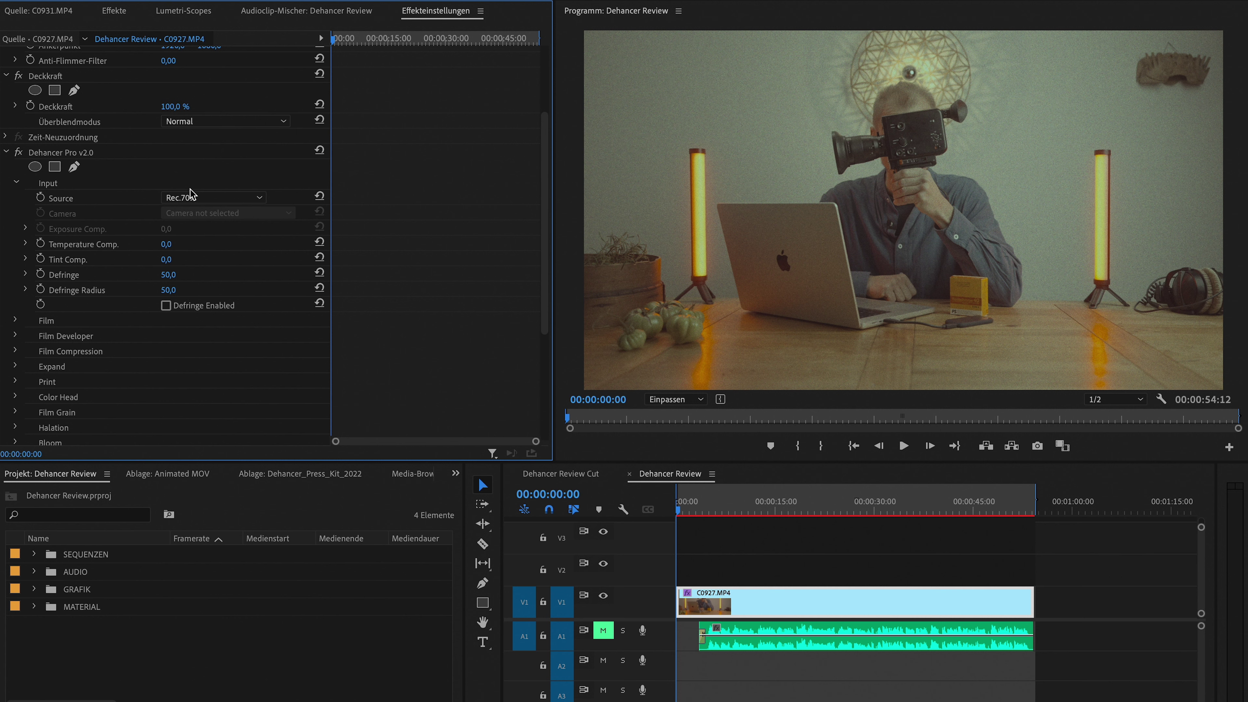
click(211, 199)
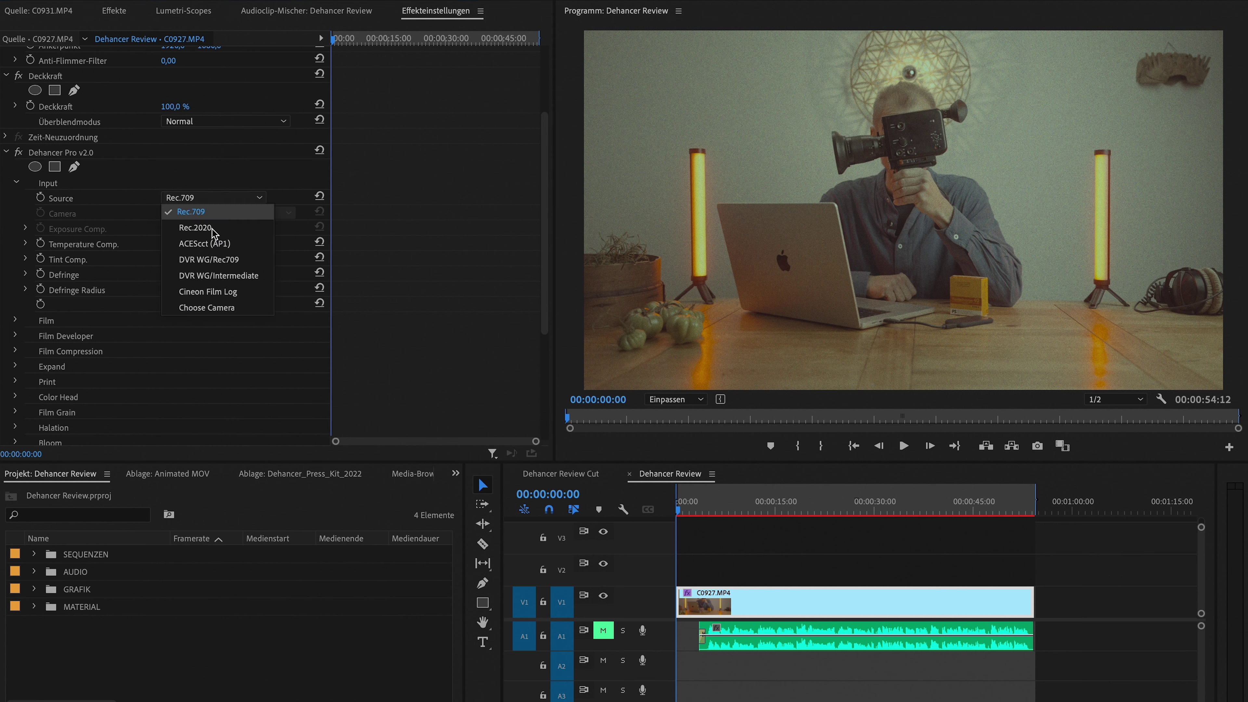
click(223, 310)
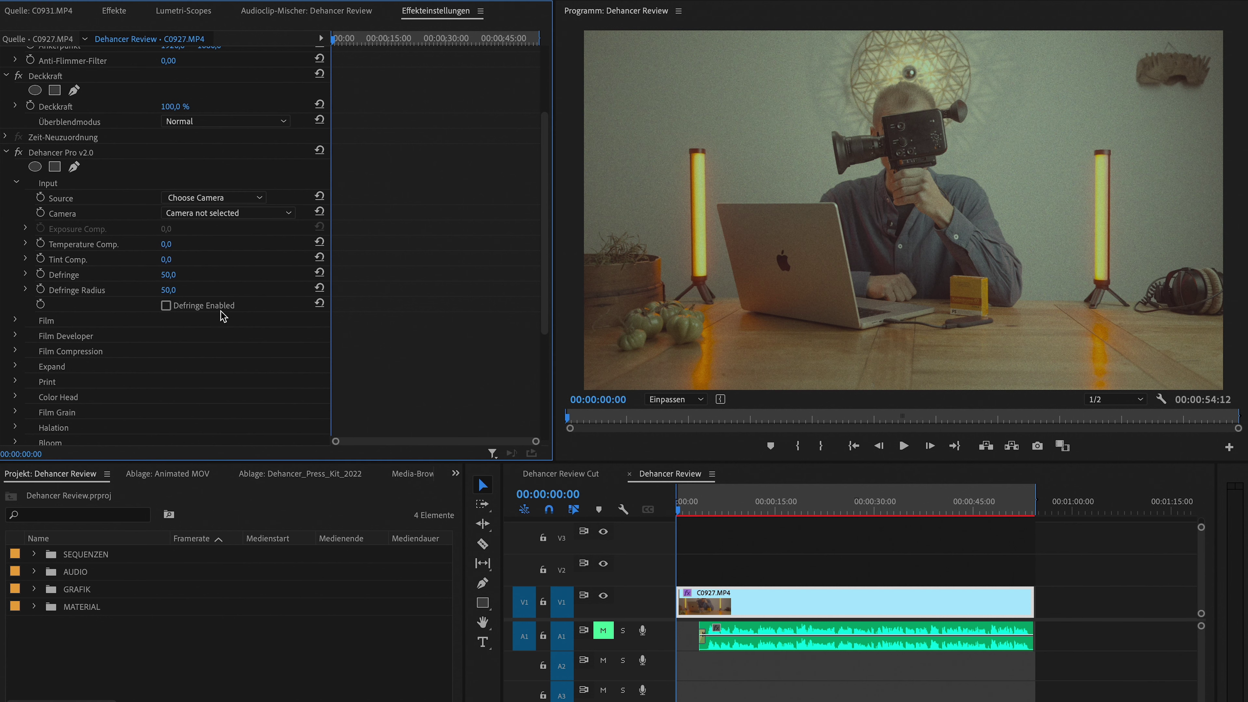
- Select the Sony Alpha 7 IV S-Log3 S-Gamut3 camera profile
click(191, 212)
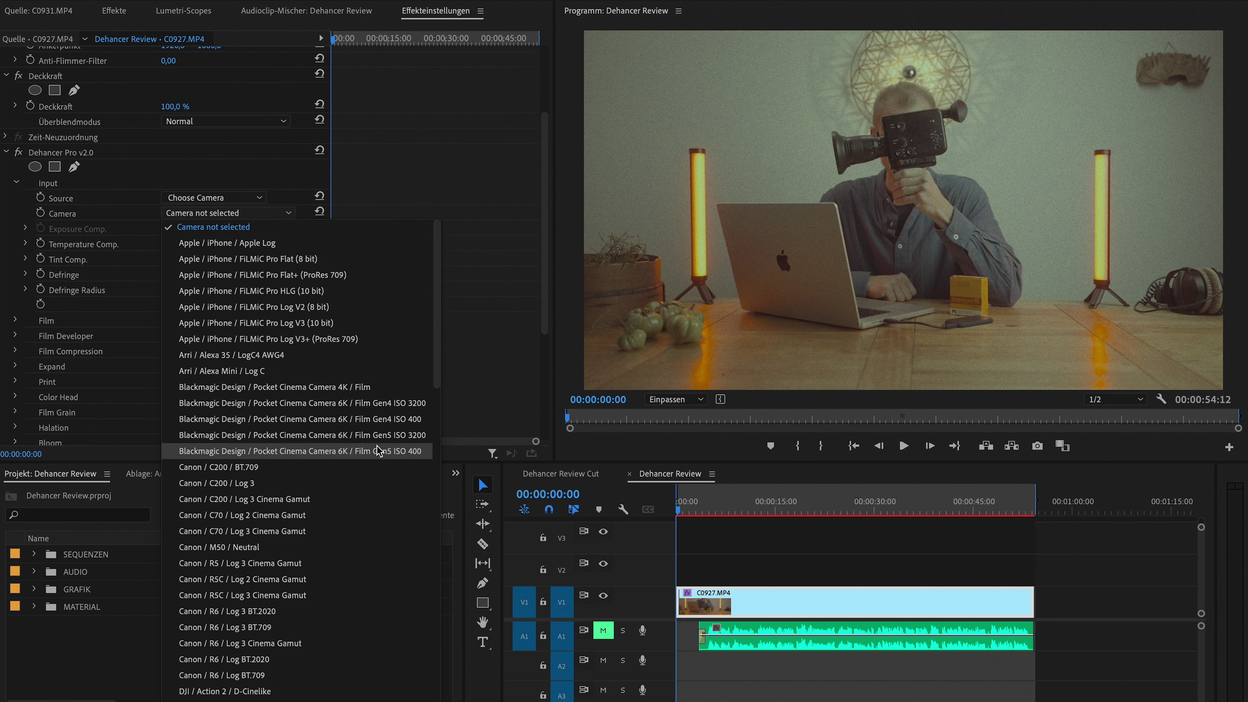
scroll(274, 375, down, 1)
scroll(273, 375, down, 2)
scroll(274, 375, down, 2)
scroll(274, 375, down, 3)
scroll(273, 375, down, 2)
scroll(274, 375, down, 3)
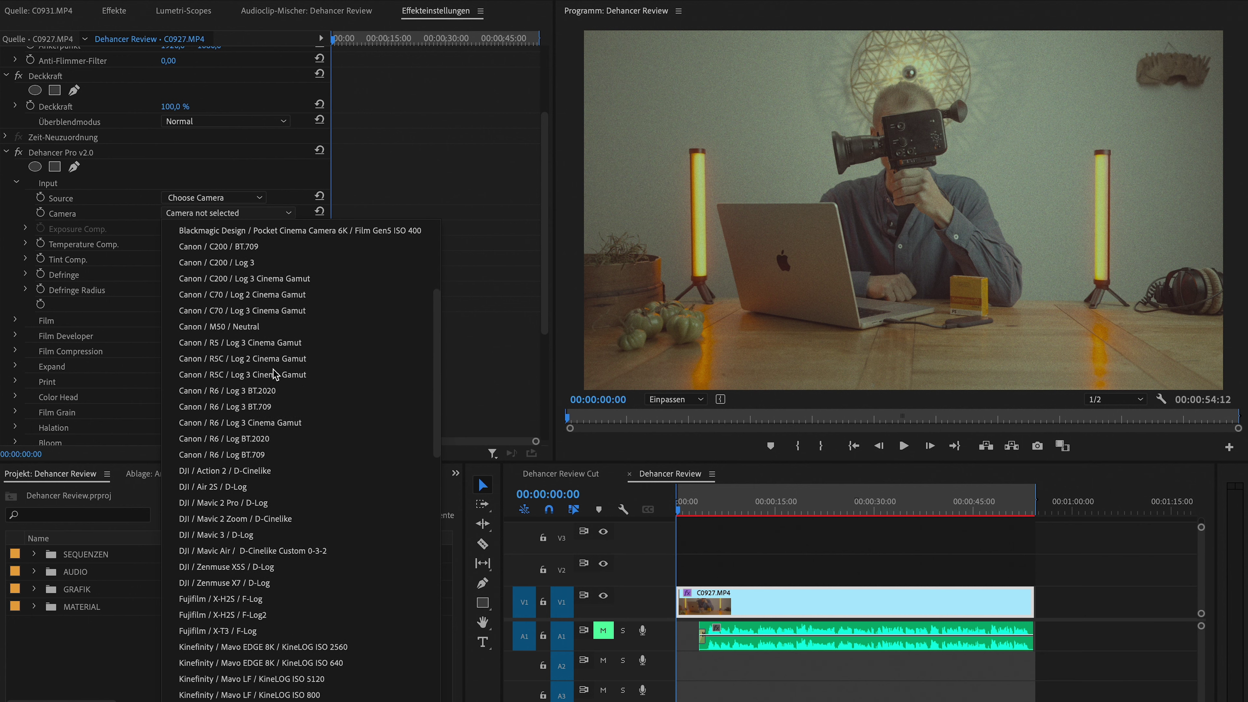
scroll(274, 375, down, 4)
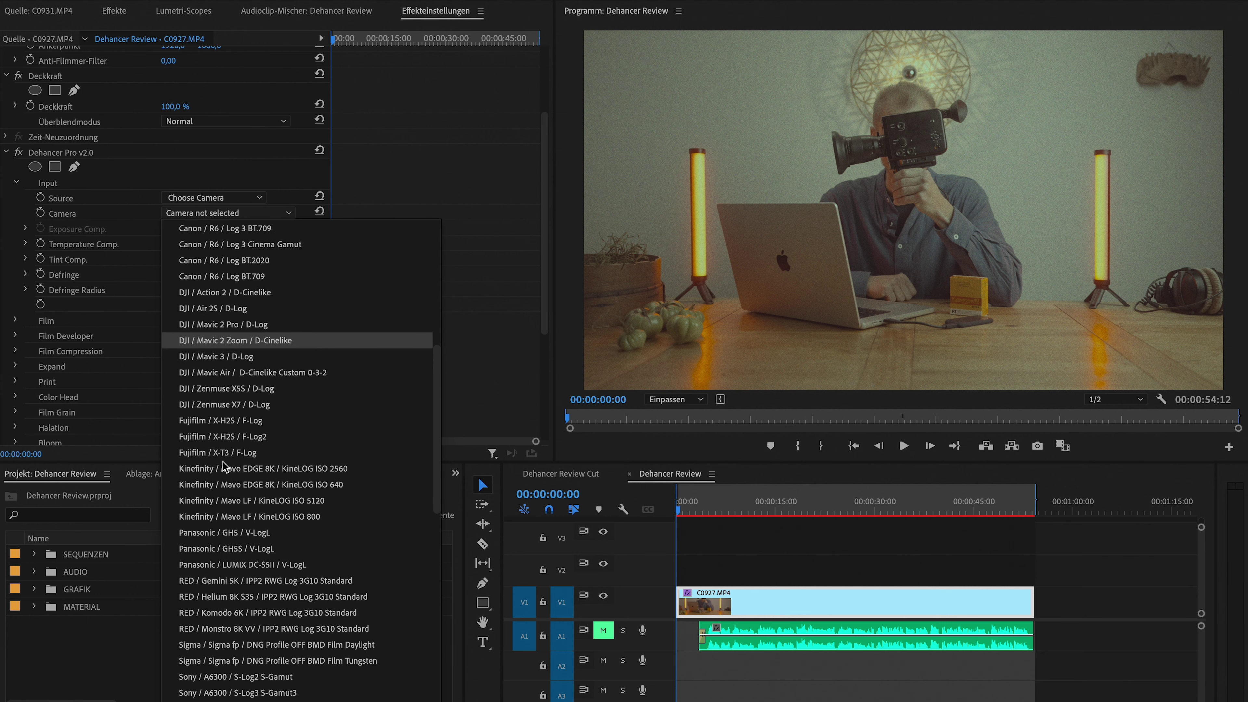
scroll(225, 467, down, 5)
scroll(224, 467, down, 7)
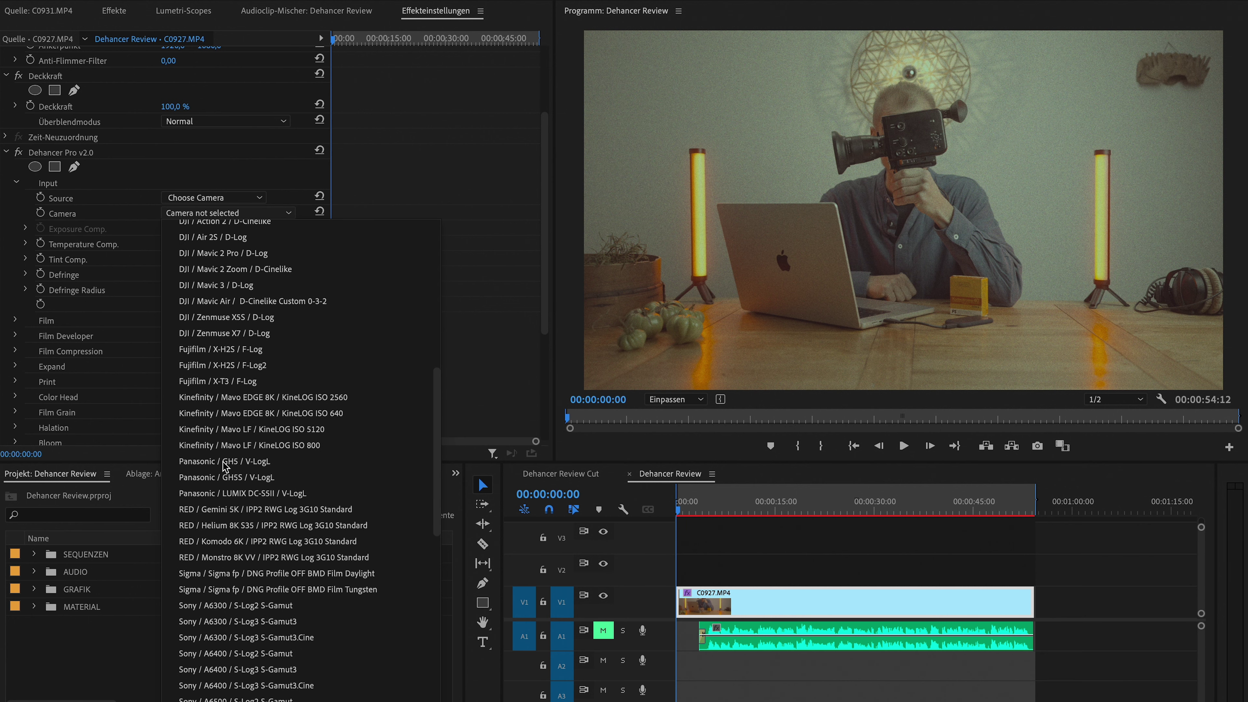
scroll(225, 467, down, 2)
scroll(224, 467, down, 2)
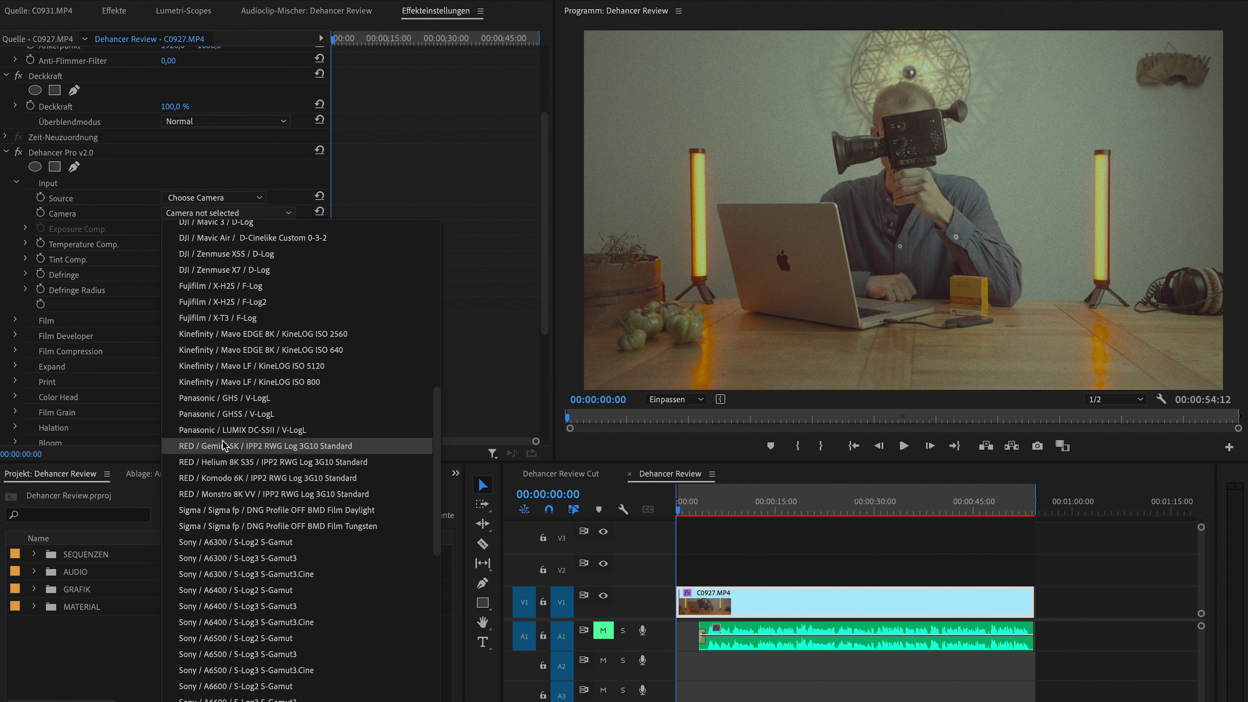
scroll(225, 445, down, 6)
scroll(224, 445, down, 6)
scroll(225, 445, down, 8)
scroll(225, 445, down, 8)
scroll(225, 445, down, 8)
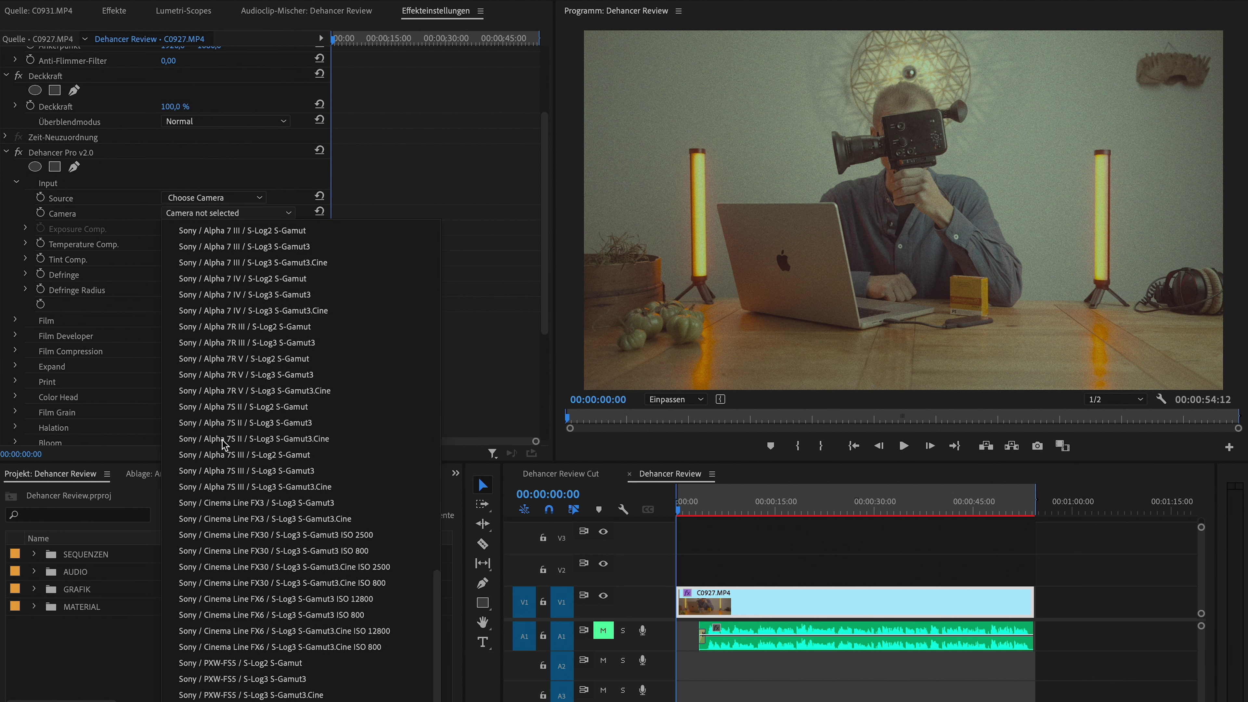
scroll(224, 443, up, 2)
scroll(225, 444, up, 1)
scroll(225, 444, up, 1)
scroll(224, 444, up, 2)
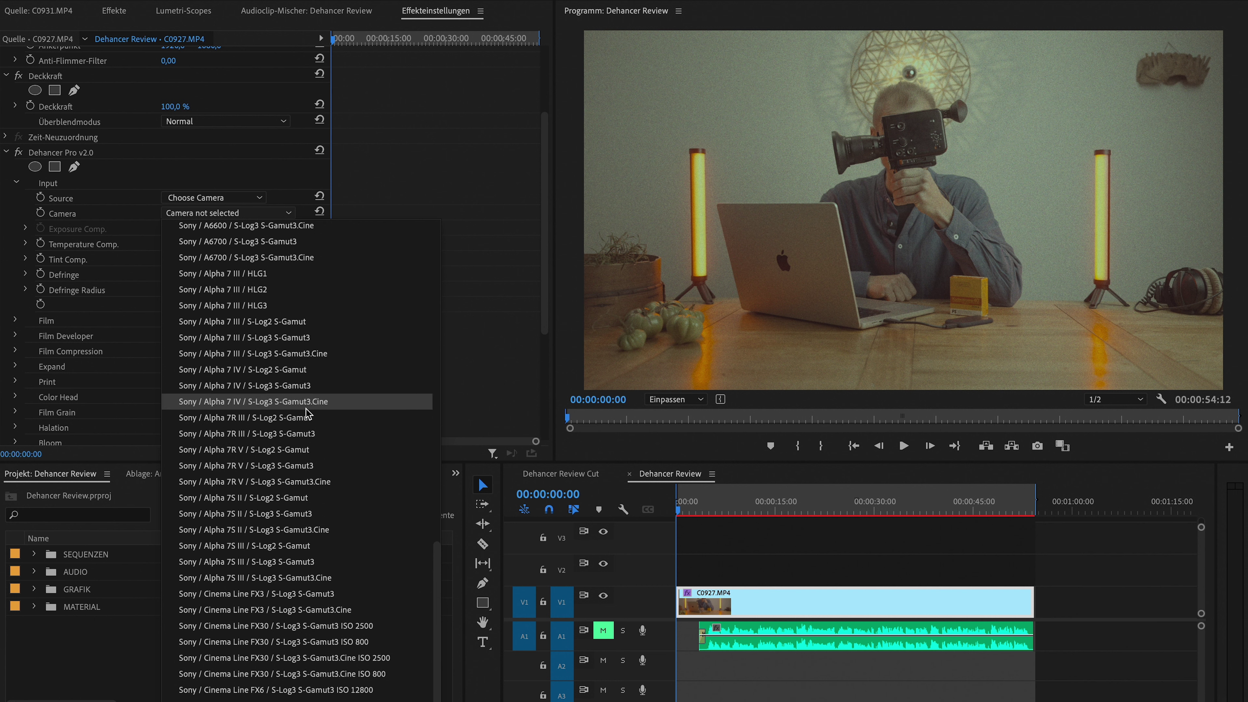
click(274, 391)
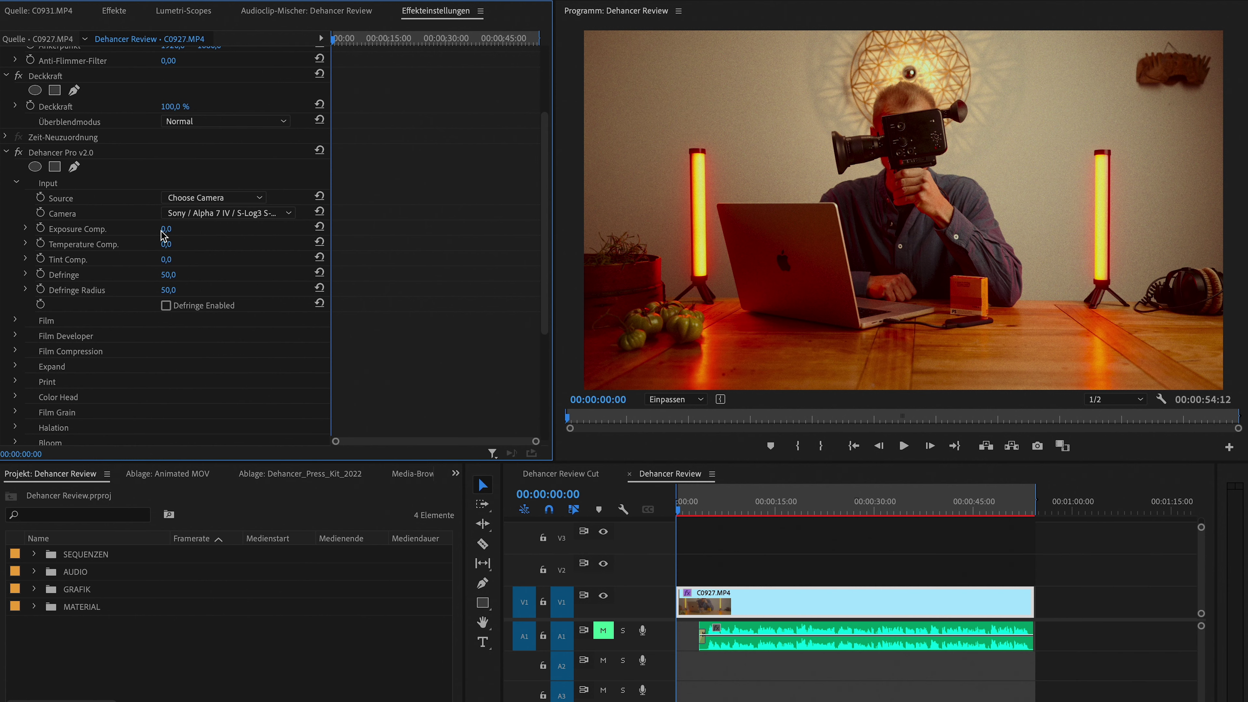
- Set Temperature Comp. to -30 and Tint Comp. to 0, then expand the Film group
mouse_move(166, 228)
mouse_down()
mouse_move(197, 229)
mouse_move(148, 228)
mouse_move(169, 228)
mouse_move(147, 243)
mouse_move(202, 244)
mouse_up()
drag(170, 244, 163, 244)
drag(167, 261, 195, 259)
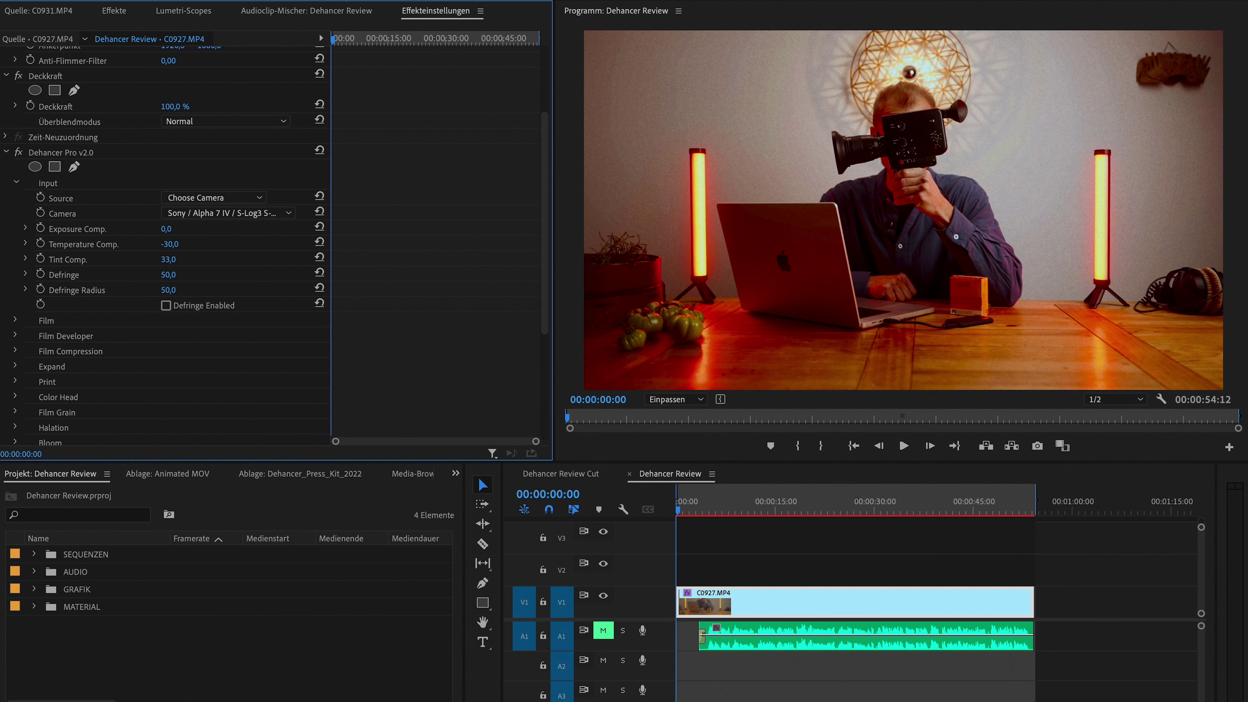
click(168, 259)
text(0)
key(Return)
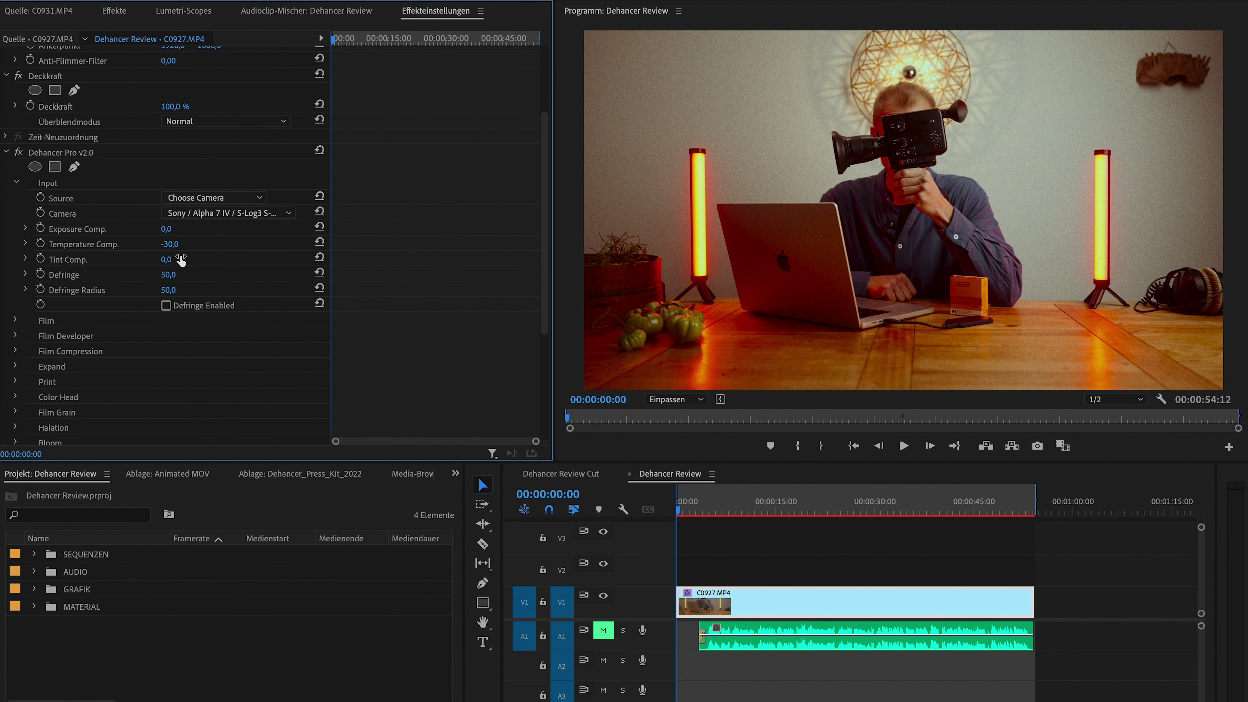
click(17, 182)
click(16, 199)
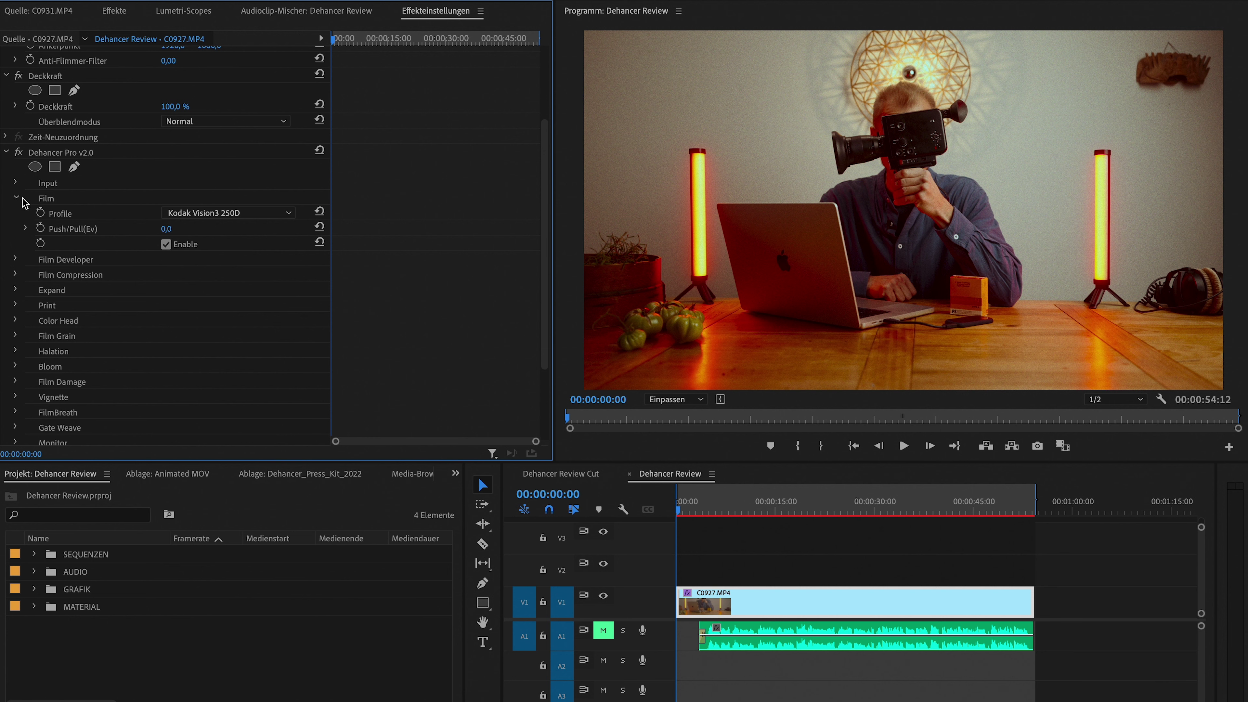
- Browse the film stock profiles and try Adox Color Implosion 100
click(234, 214)
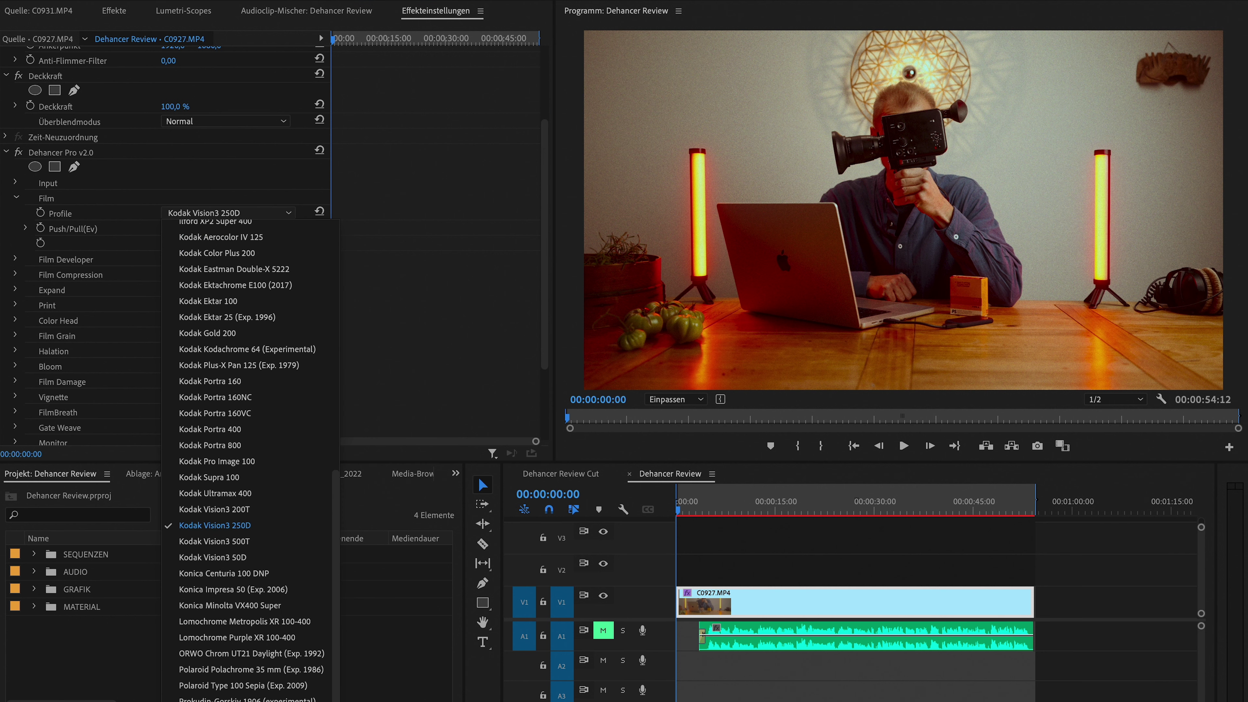
scroll(269, 472, up, 10)
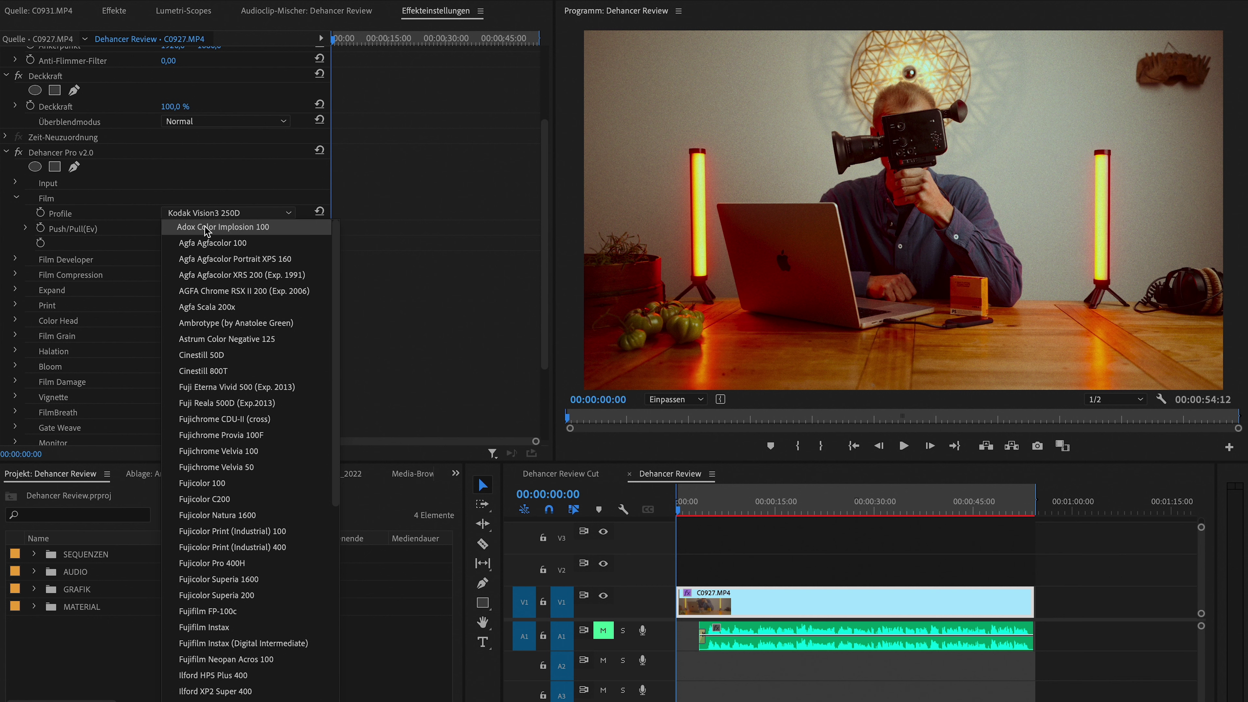
scroll(253, 366, down, 3)
scroll(253, 366, down, 3)
scroll(255, 367, down, 2)
scroll(212, 462, down, 4)
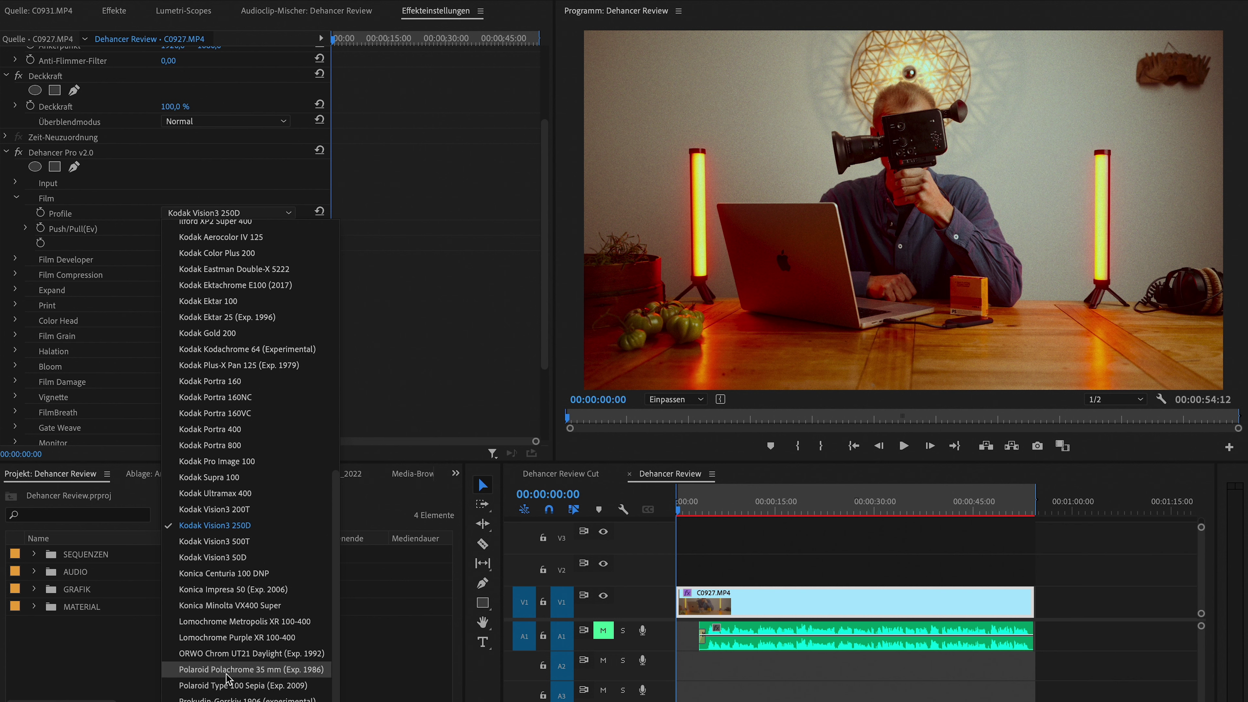
scroll(225, 541, up, 10)
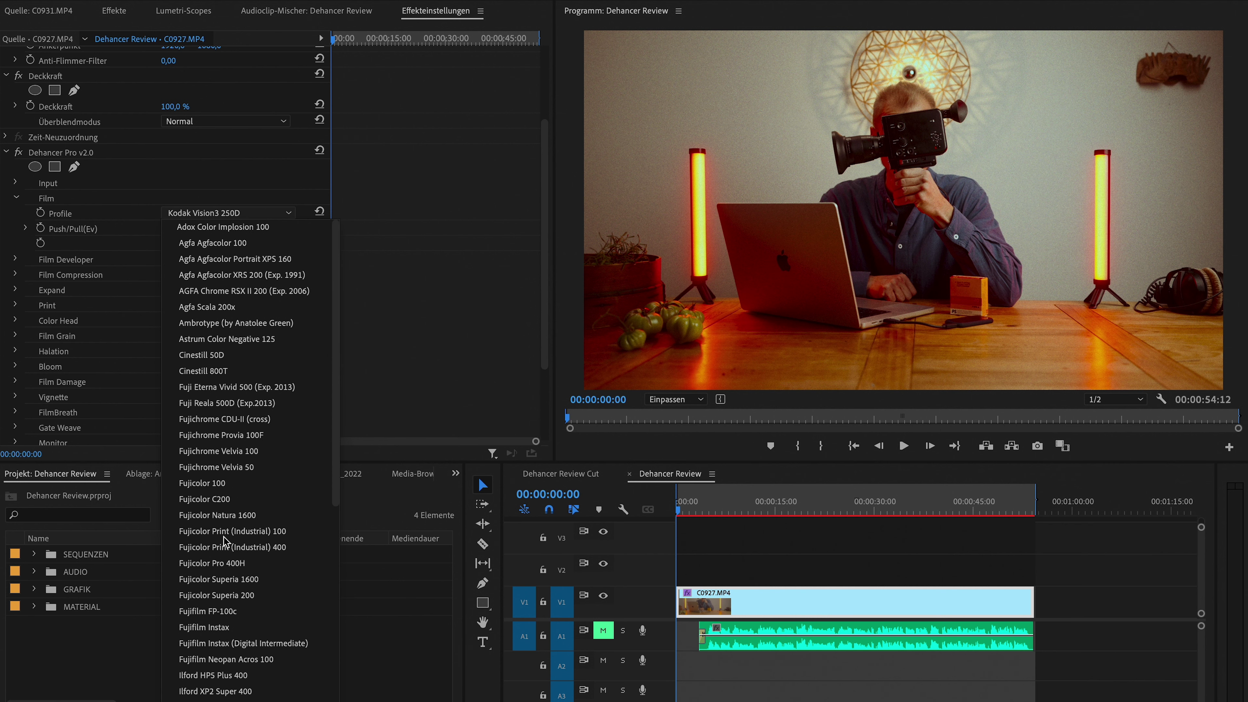
click(224, 220)
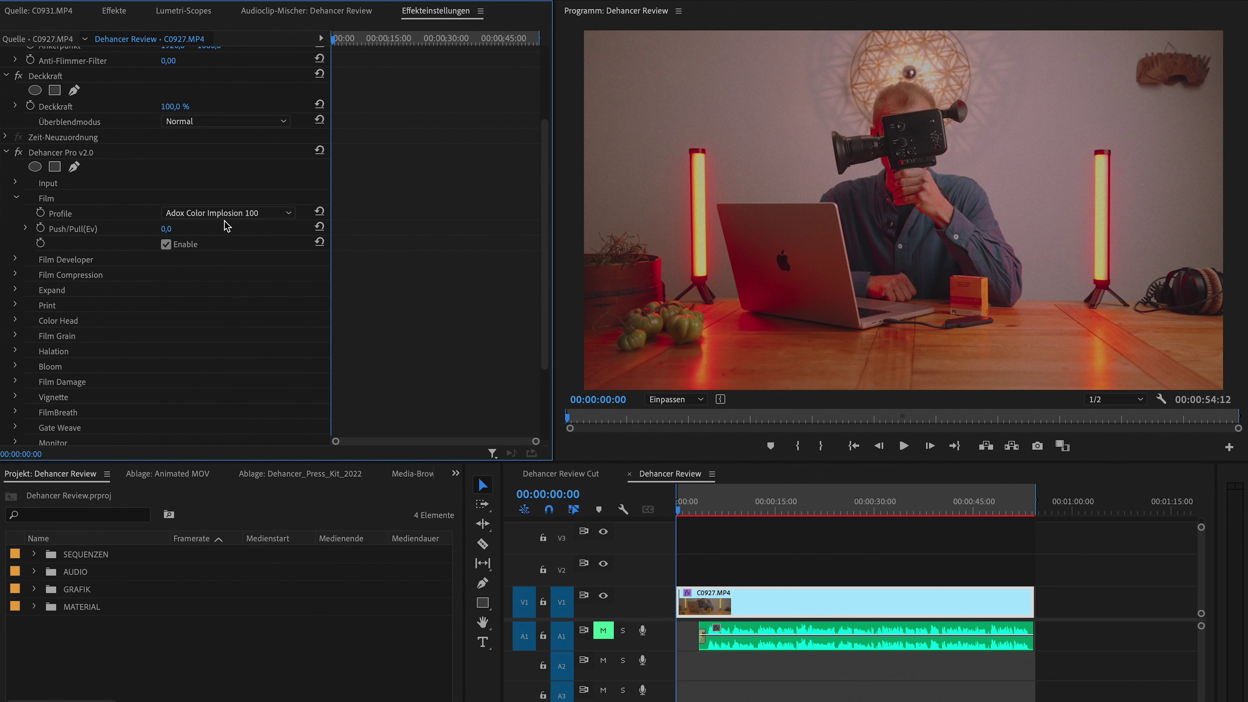
- Try Agfacolor 100, Portrait XPS 160, XRS 200, Chrome RSX II 200, Scala 200x and Ambrotype
click(200, 212)
click(210, 246)
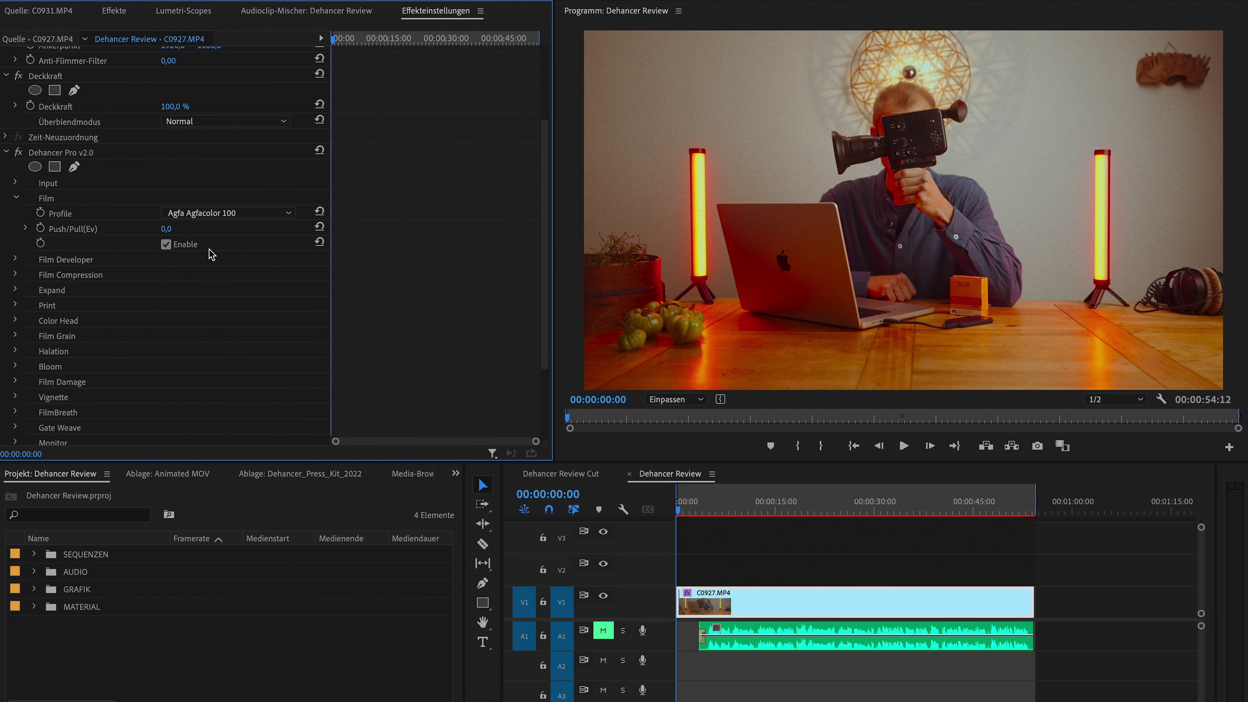
click(199, 212)
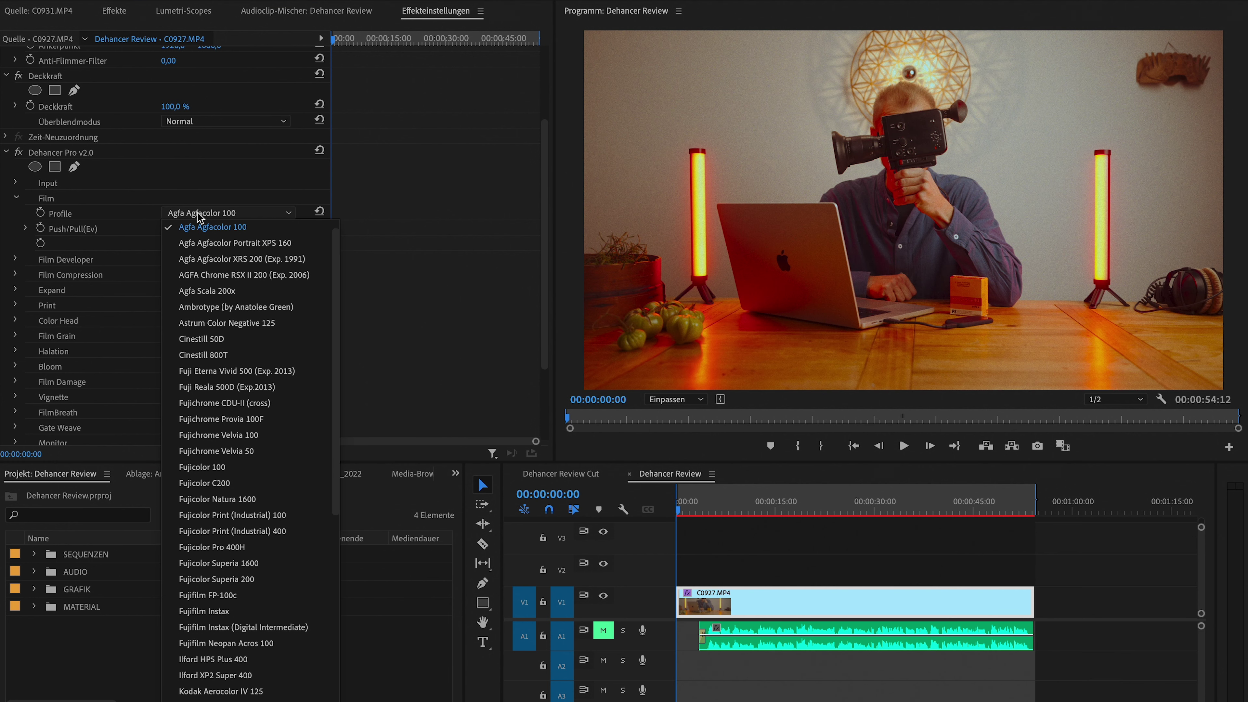
click(211, 244)
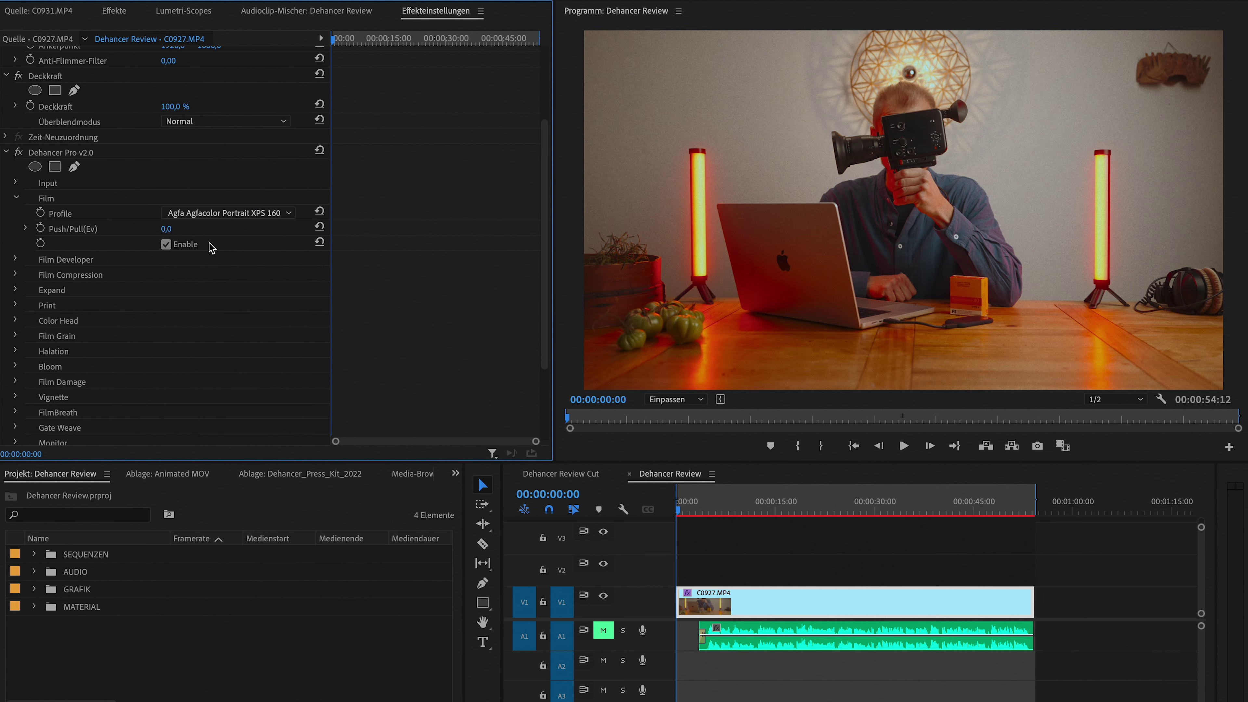
click(207, 212)
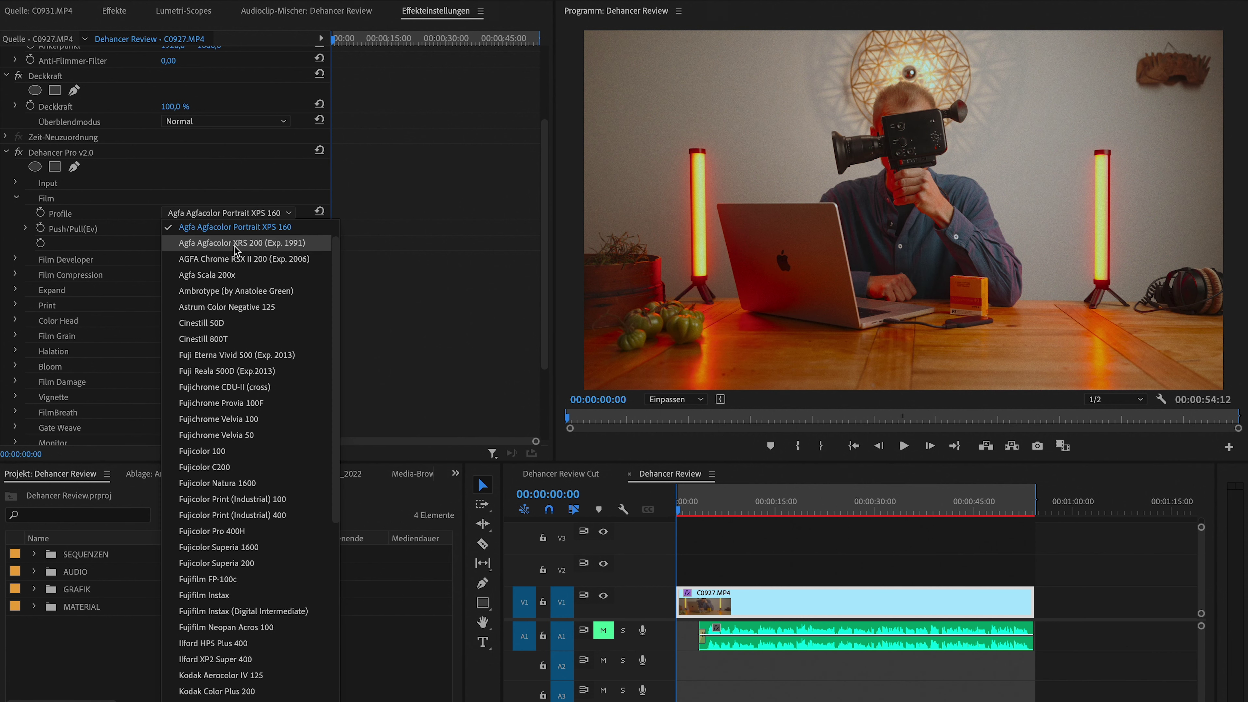
click(260, 246)
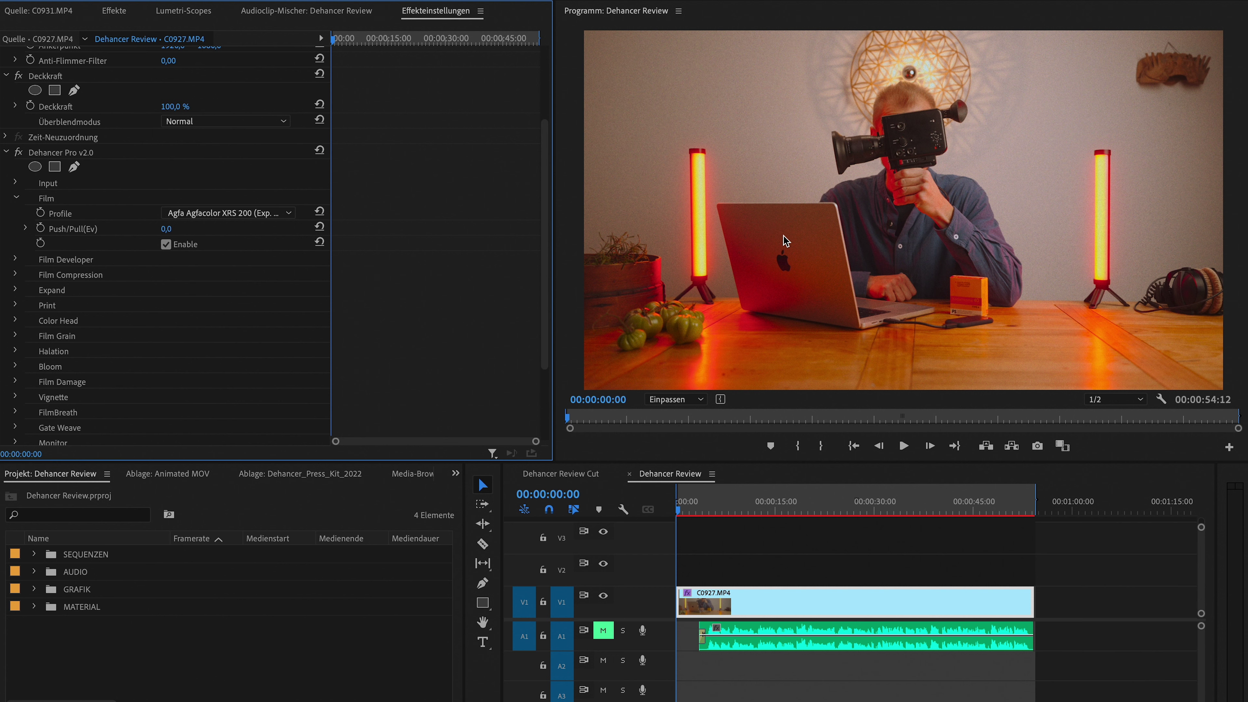
click(210, 211)
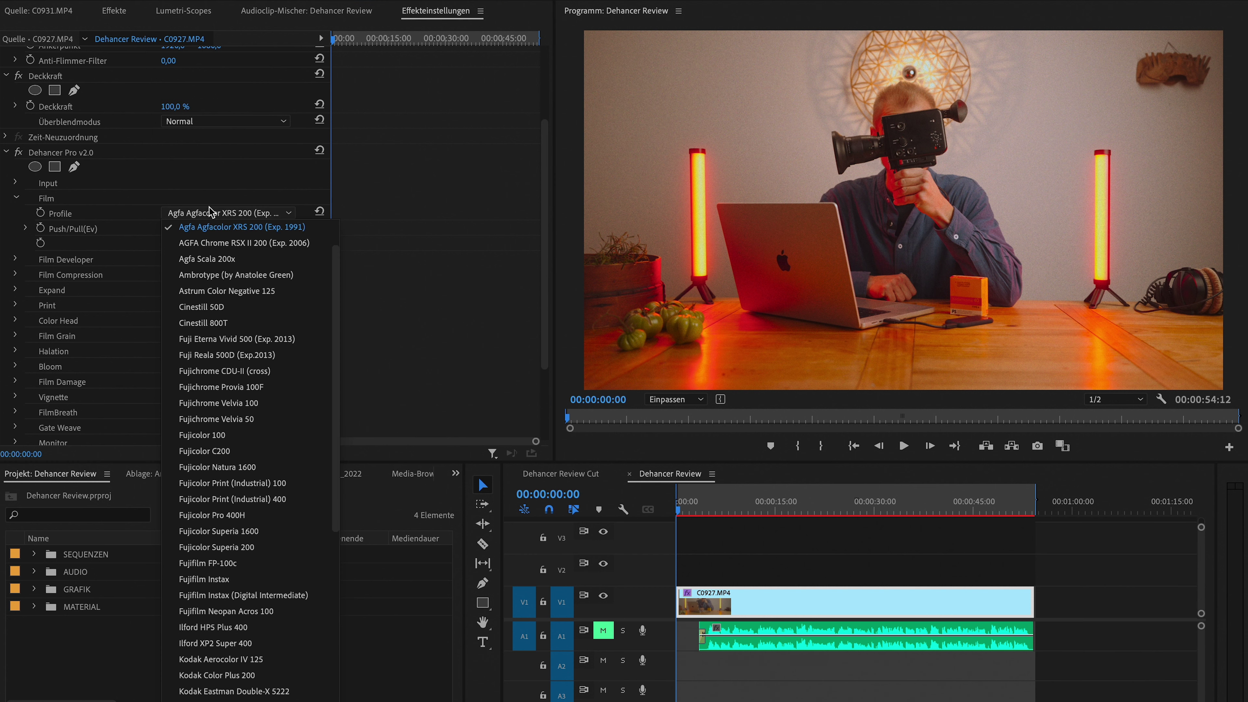
click(218, 245)
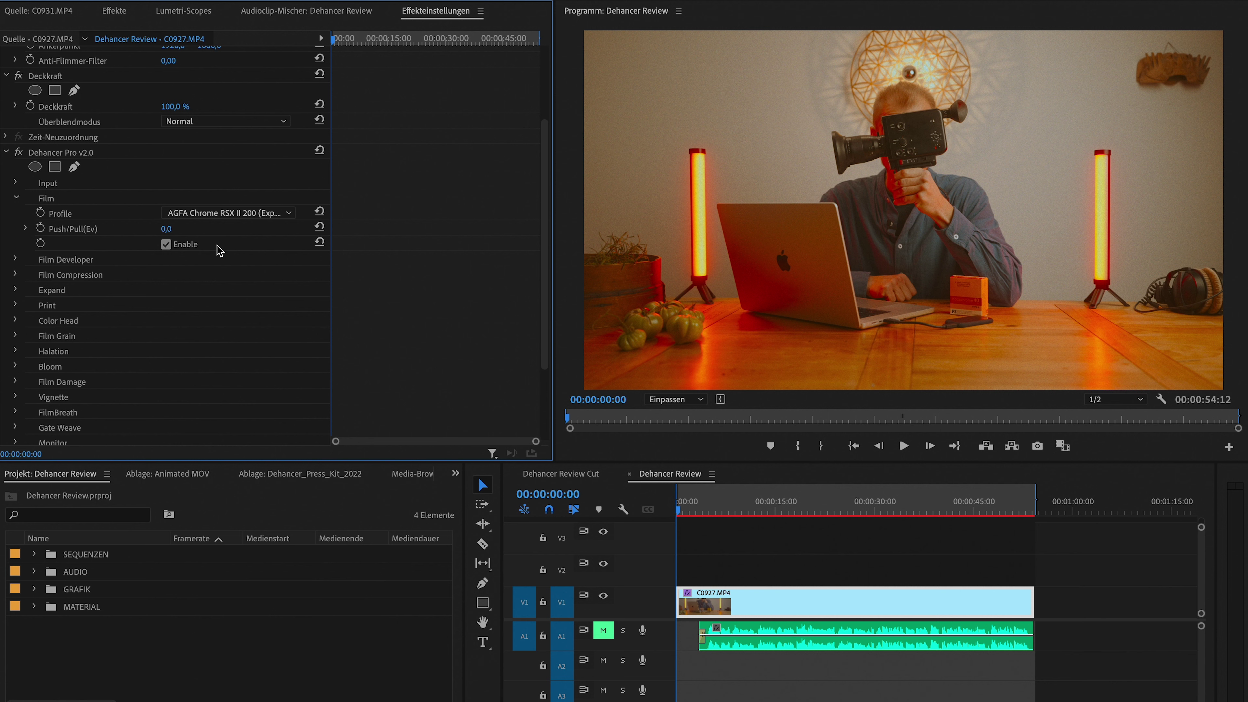
click(192, 211)
click(201, 249)
click(204, 215)
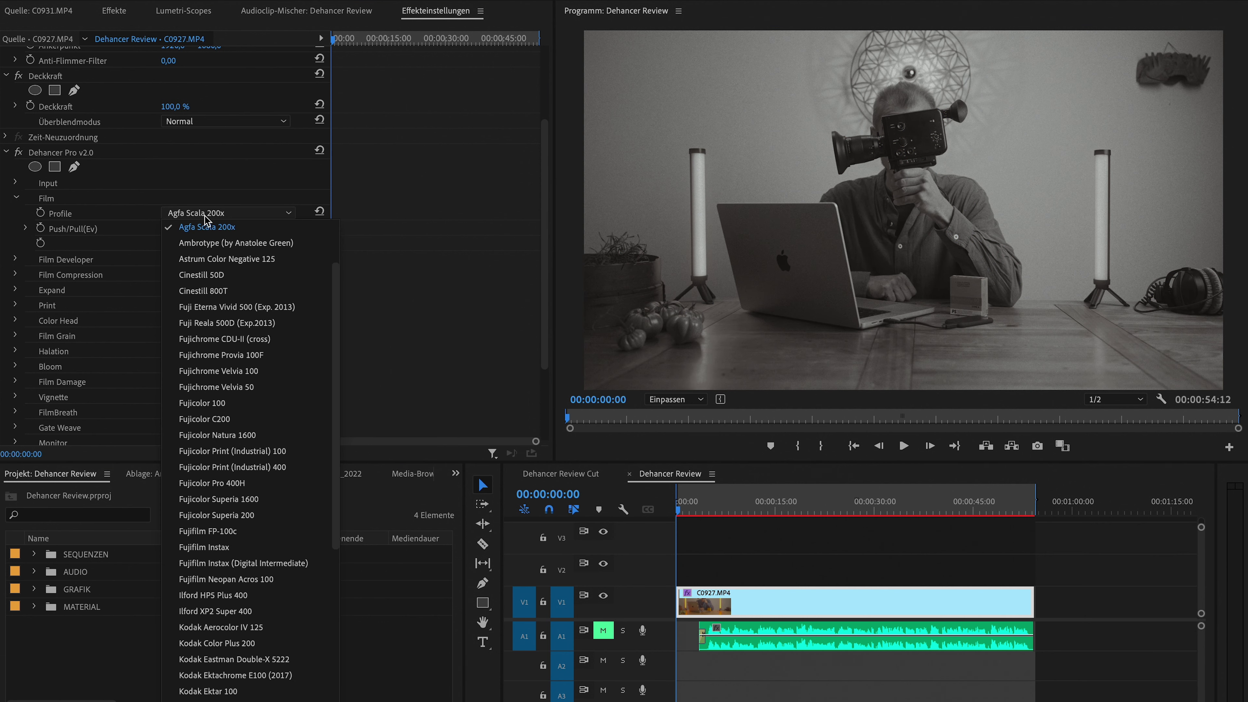
click(213, 242)
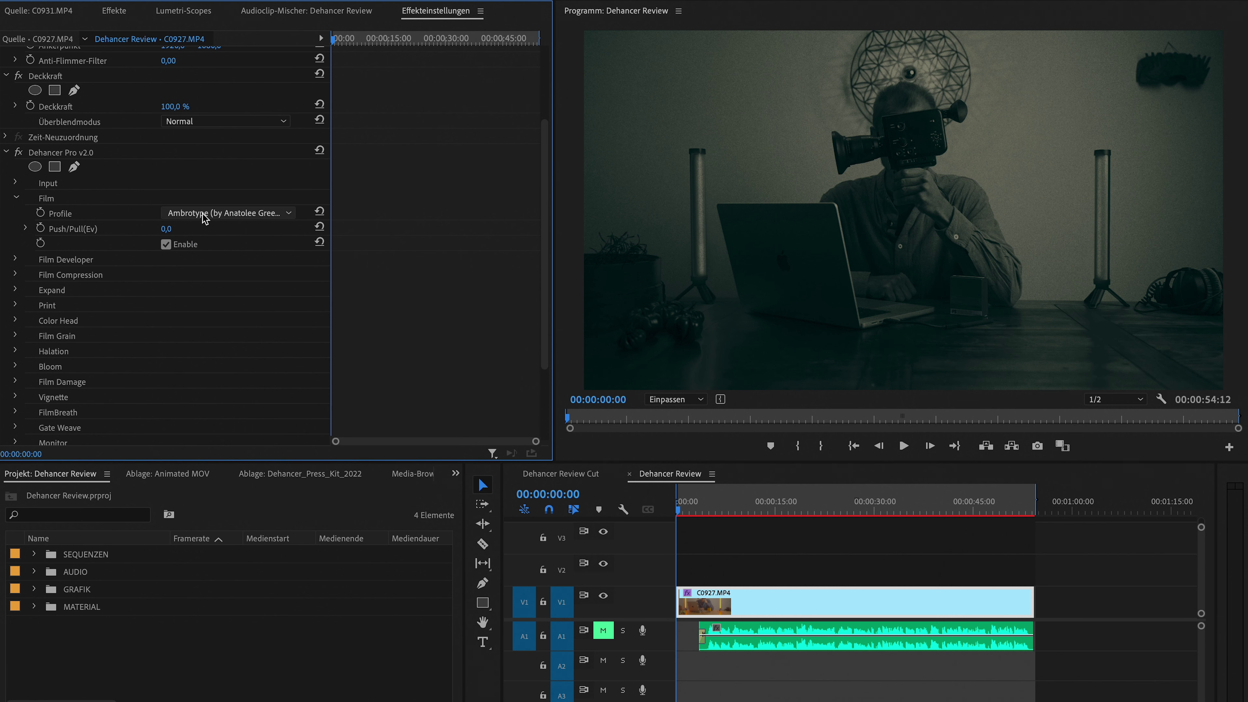
- Try Astrum Color Negative 125, Cinestill 800T, Fujichrome Provia 100F and Fujicolor C200, previewing playback
click(202, 213)
click(209, 243)
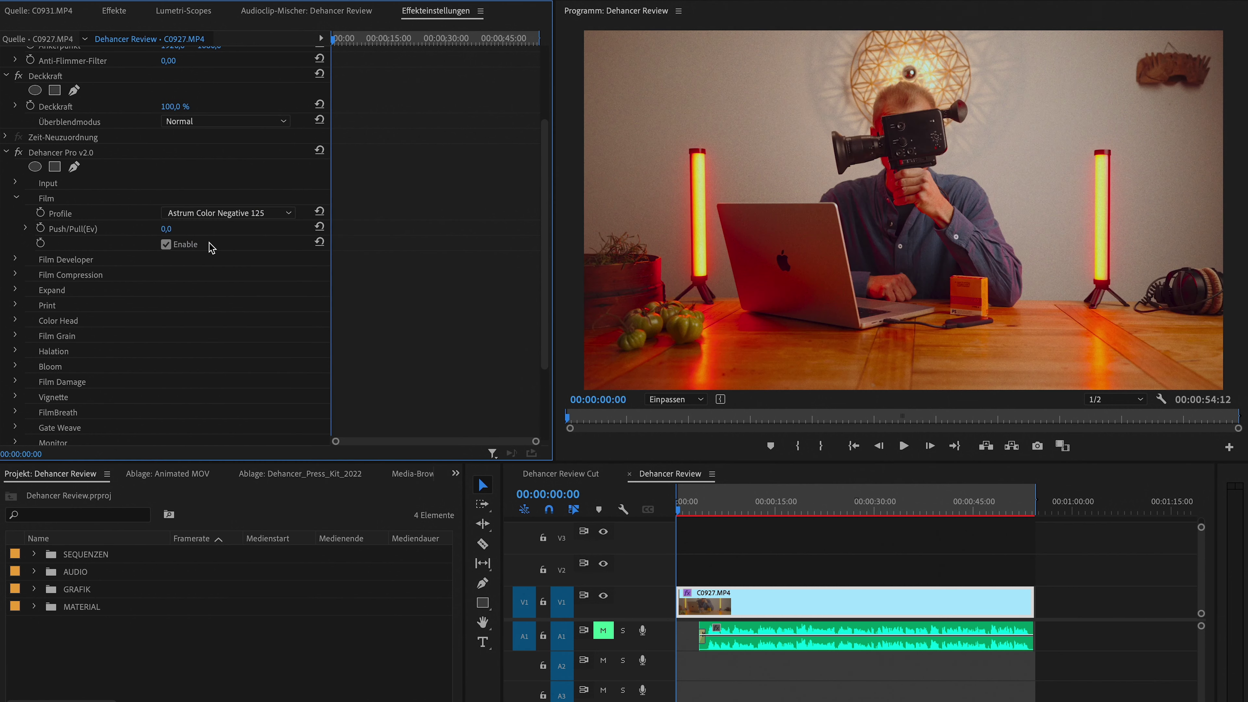
click(197, 212)
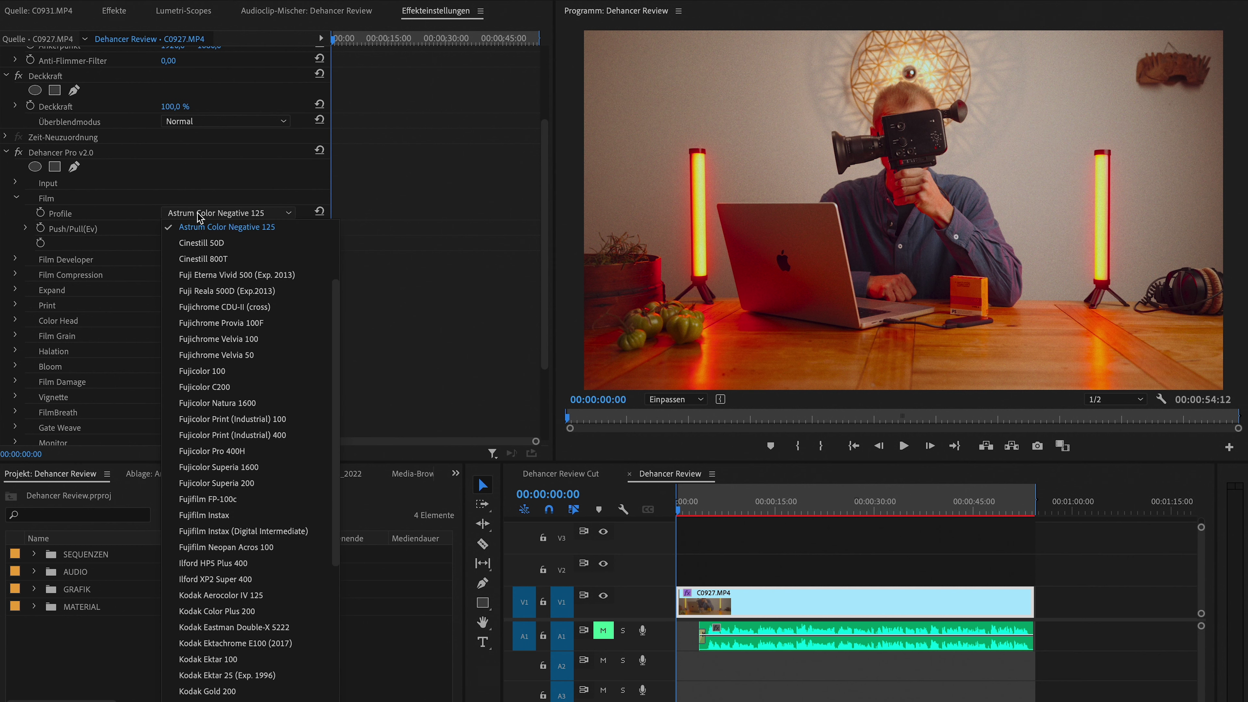
click(209, 260)
click(220, 213)
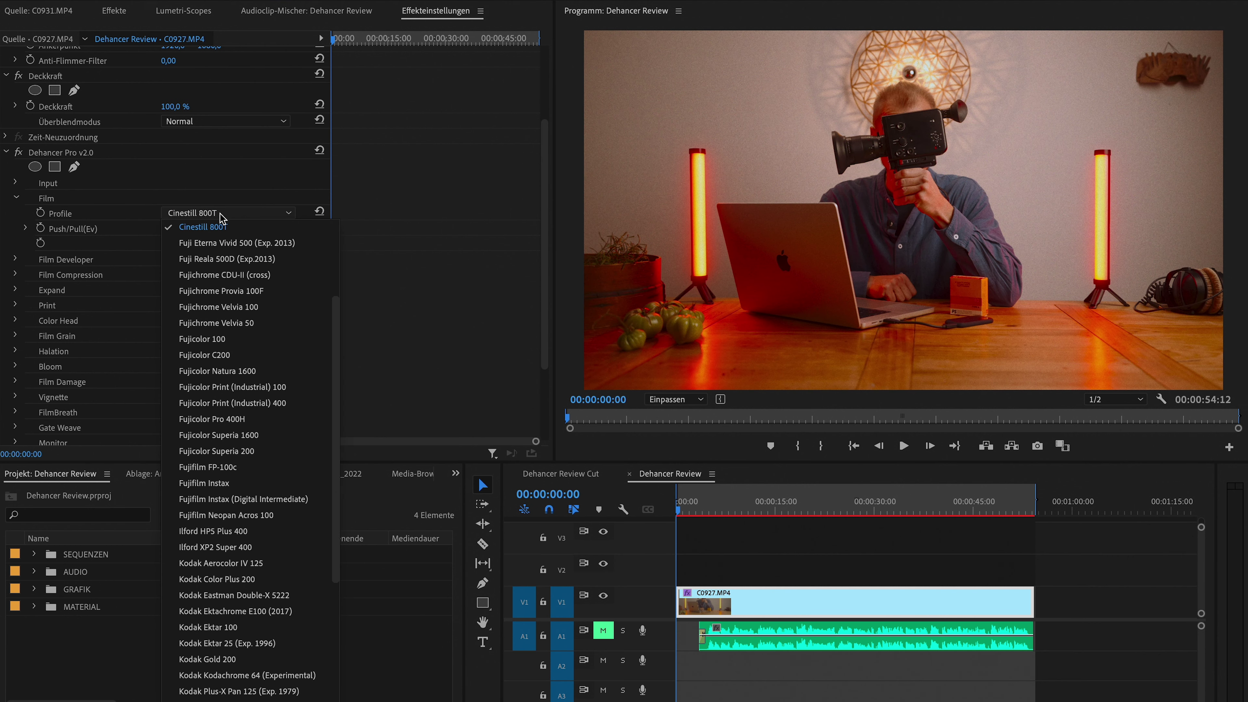
click(219, 294)
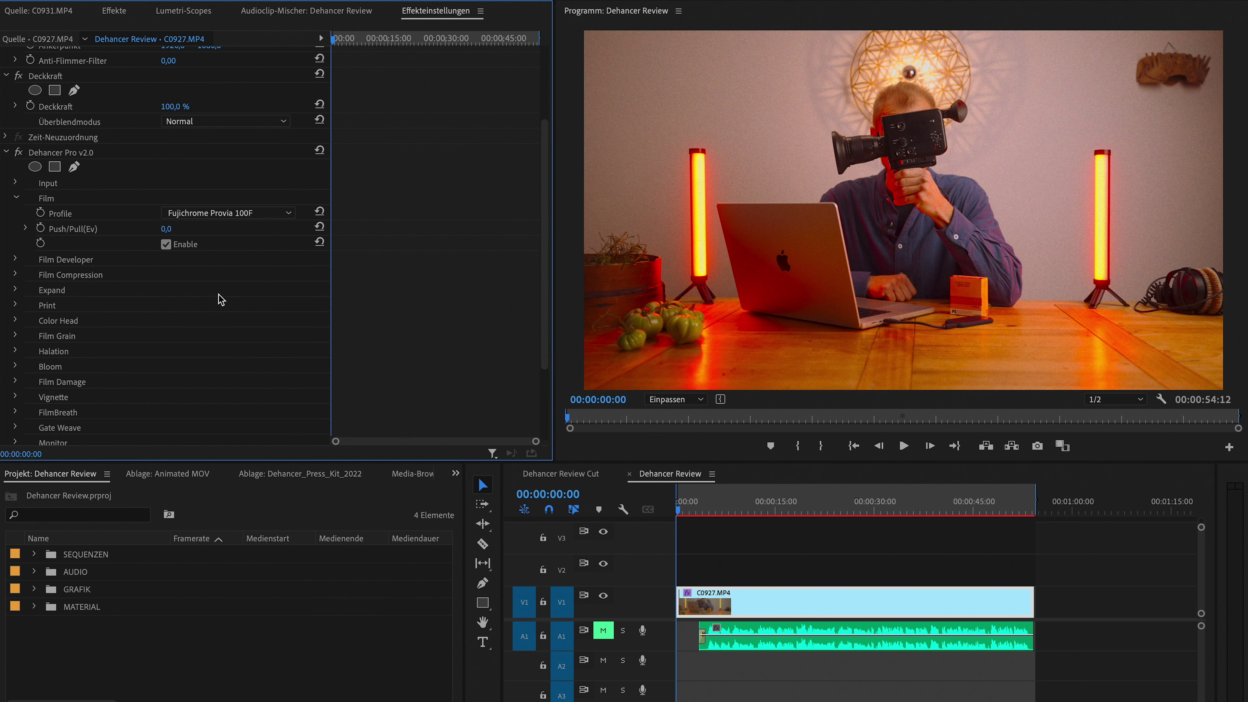
click(200, 213)
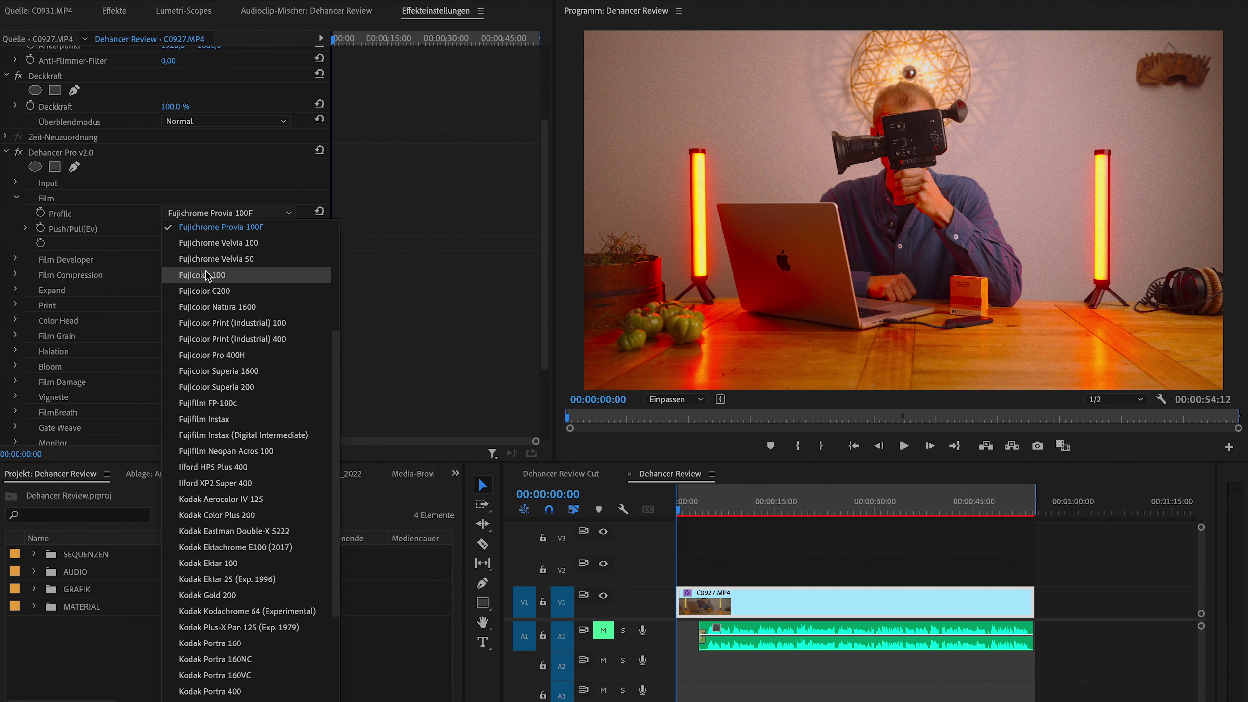
click(214, 285)
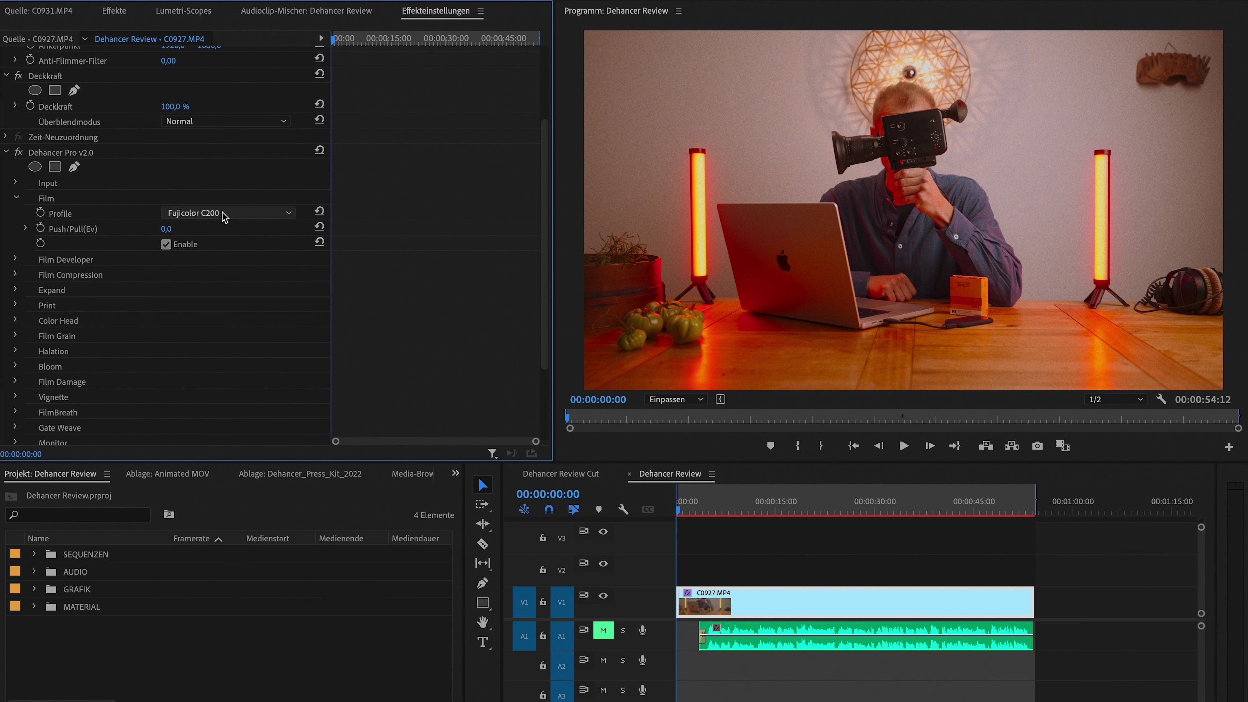
key(space)
key(space)
key(space)
key(space)
key(Home)
- Try Fujicolor Natura 1600, then settle on Kodak Vision3 500T
click(222, 212)
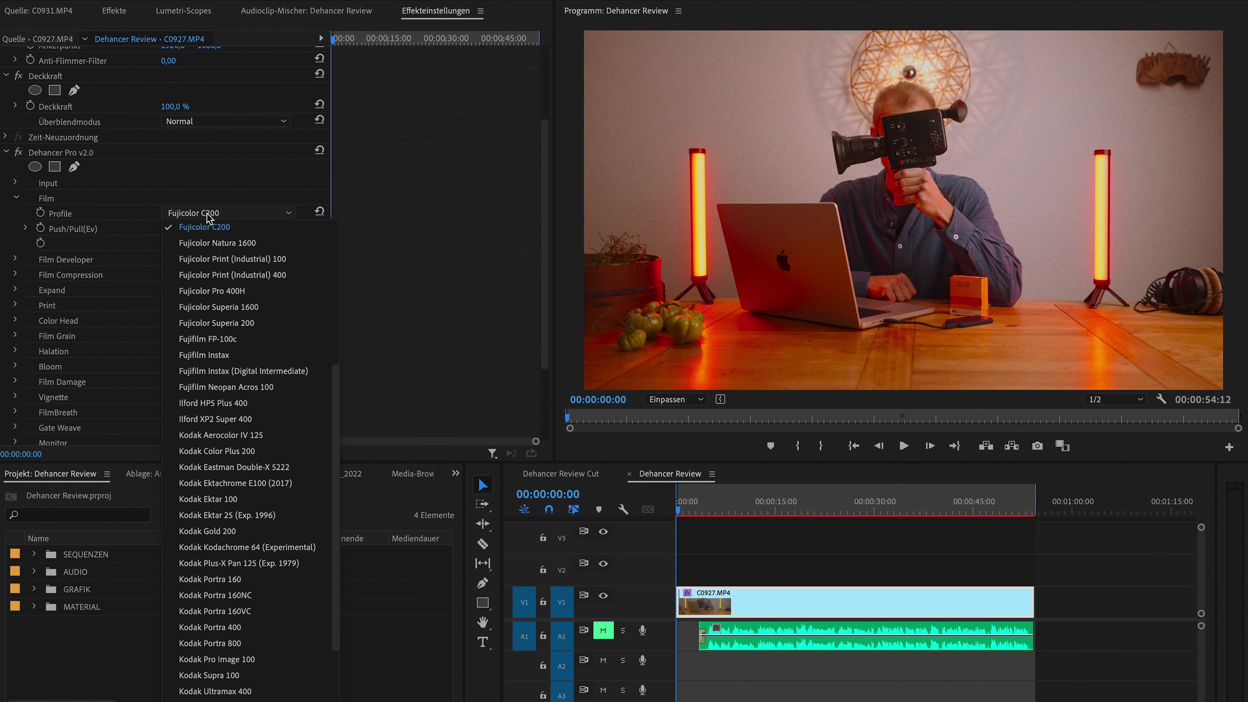
click(207, 232)
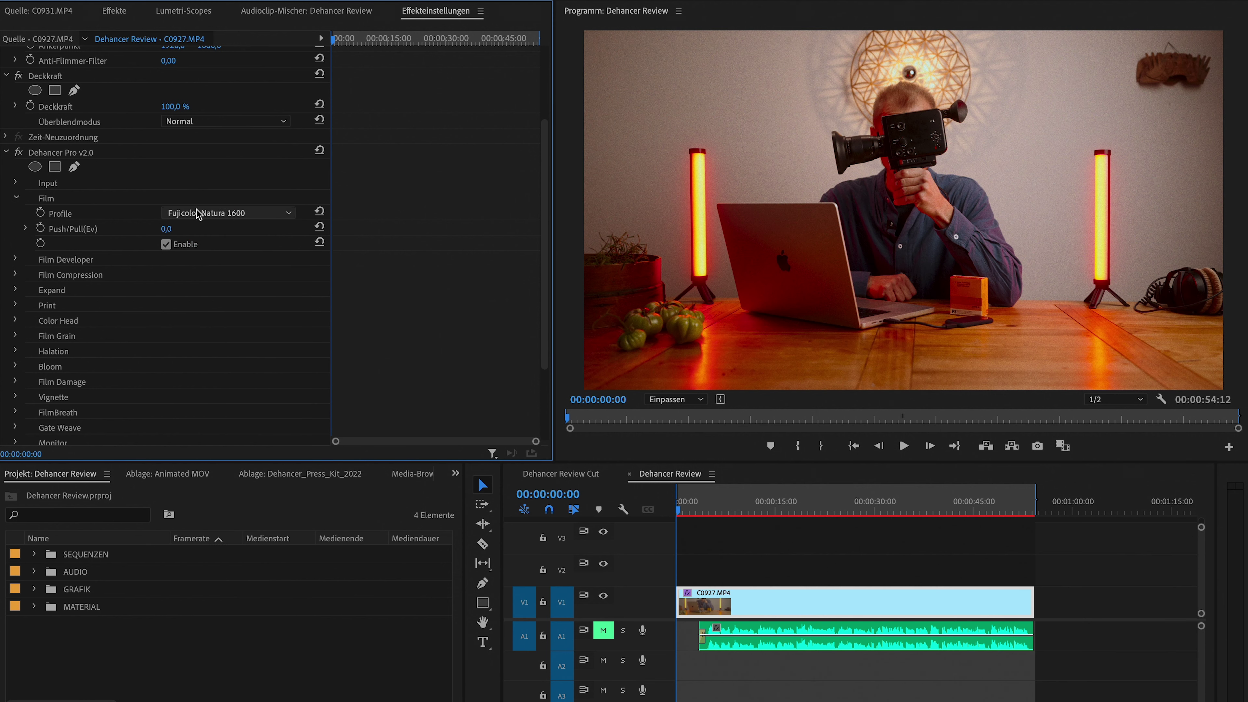
click(222, 212)
scroll(270, 350, down, 4)
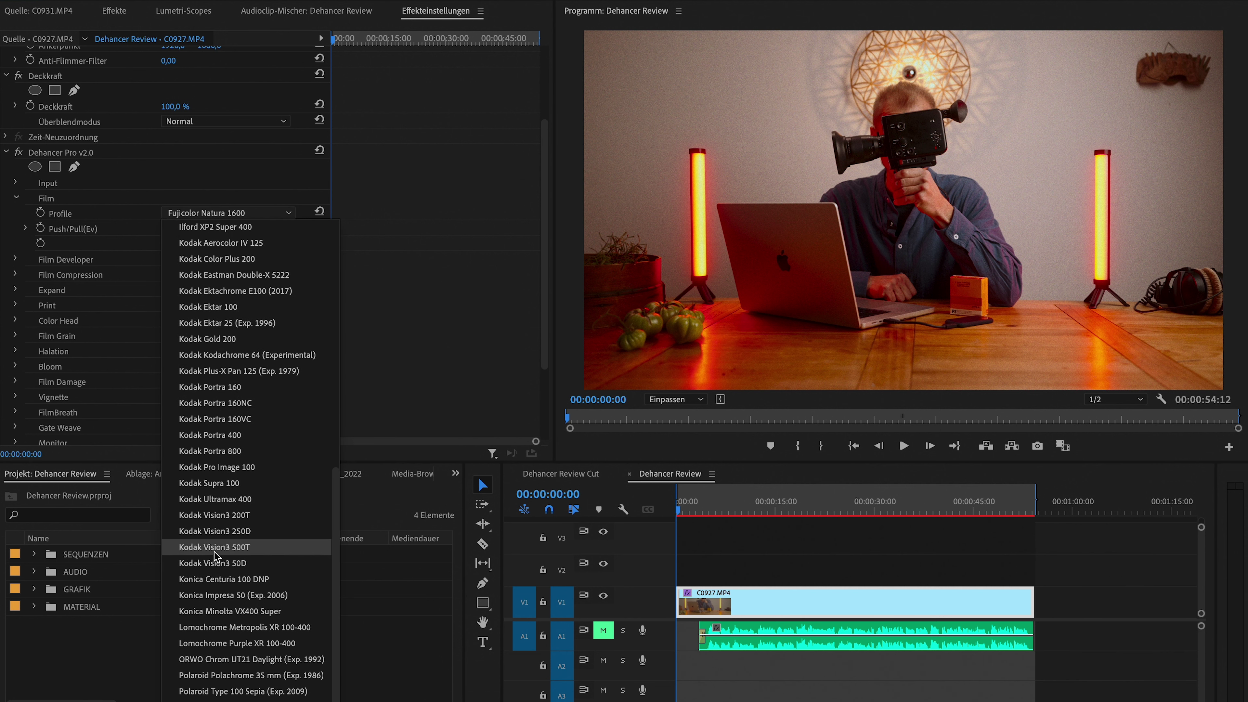
click(215, 553)
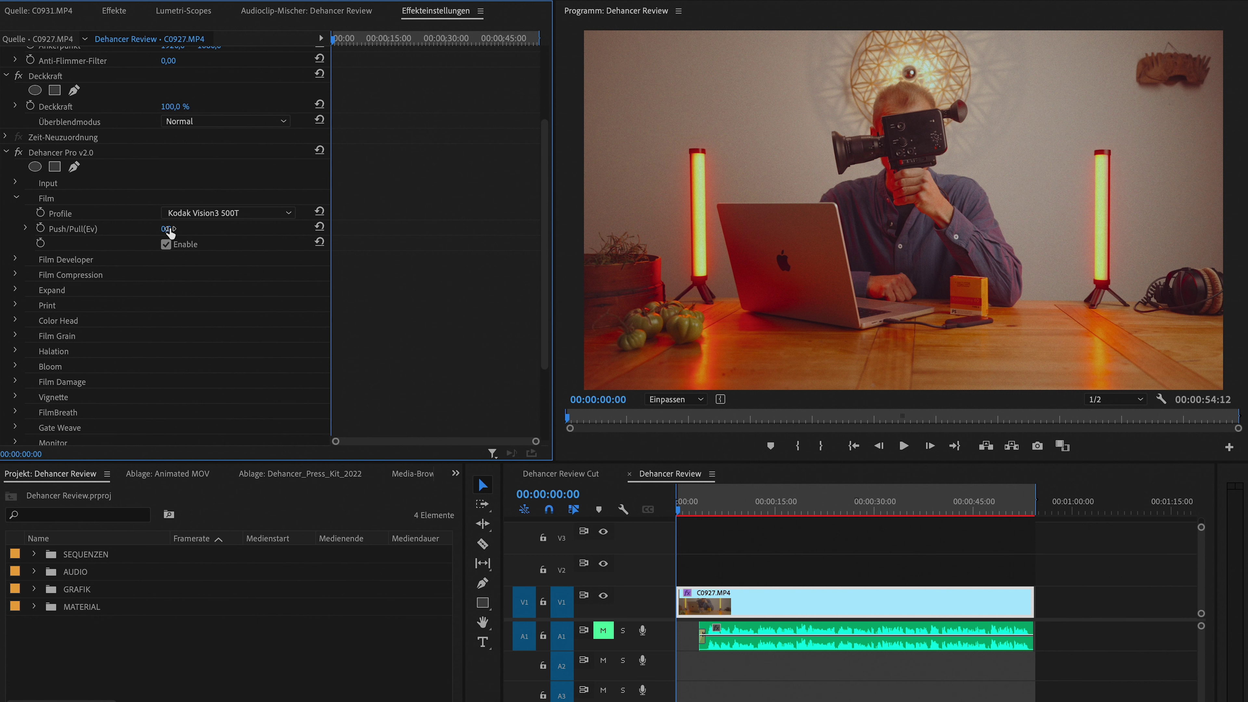
- Enable Film Developer with Contrast Boost -4, Gamma Correction -8 and Color Boost -17
click(26, 229)
click(27, 228)
click(17, 198)
click(16, 215)
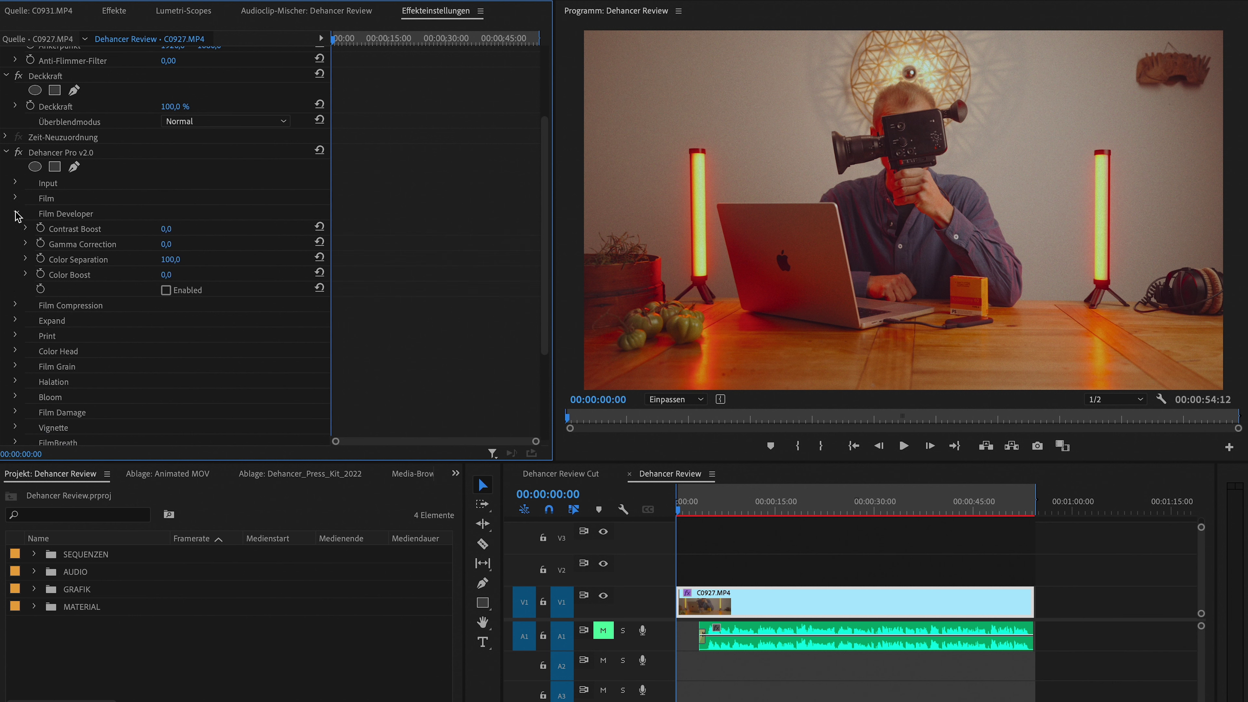
click(166, 290)
mouse_move(166, 229)
mouse_down()
mouse_move(199, 228)
mouse_move(130, 229)
mouse_move(158, 229)
mouse_up()
mouse_move(166, 243)
mouse_down()
mouse_move(178, 244)
mouse_move(157, 243)
mouse_up()
mouse_move(166, 274)
mouse_down()
mouse_move(196, 274)
mouse_move(130, 274)
mouse_move(157, 274)
mouse_up()
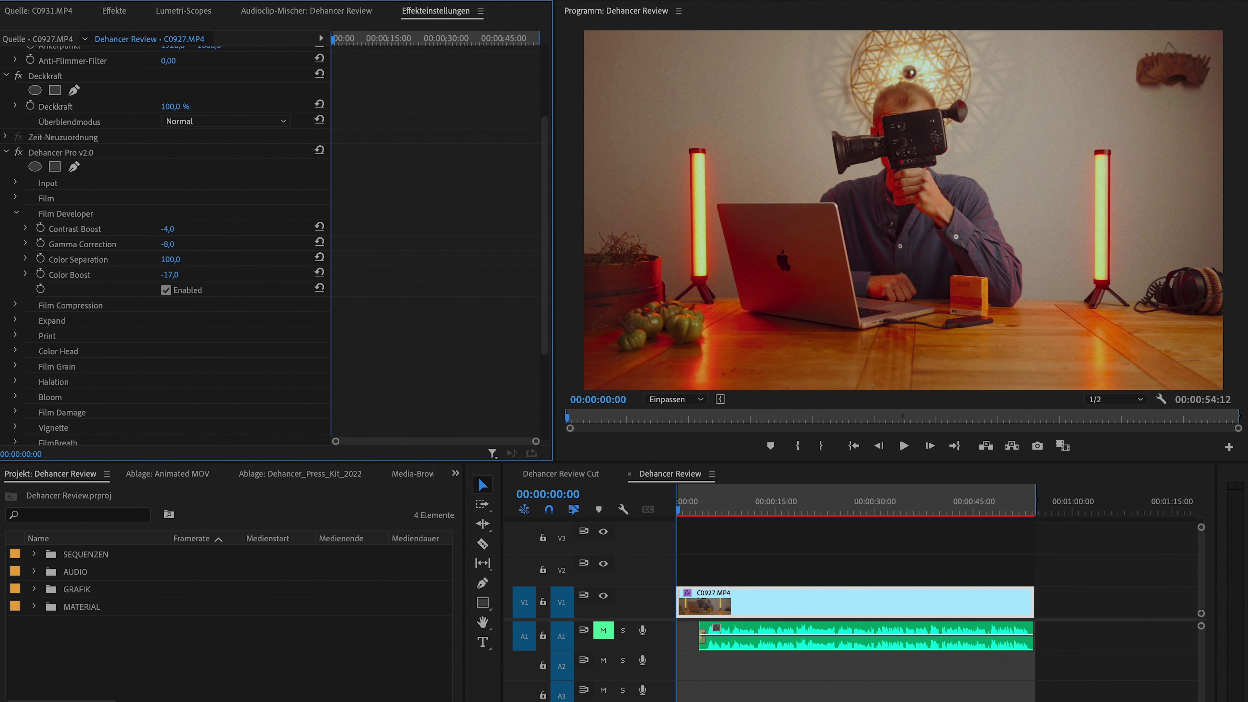
- Enable Film Compression and set Impact 32, White Point 50, Tonal Range 71, Color Density 100
click(15, 213)
click(16, 228)
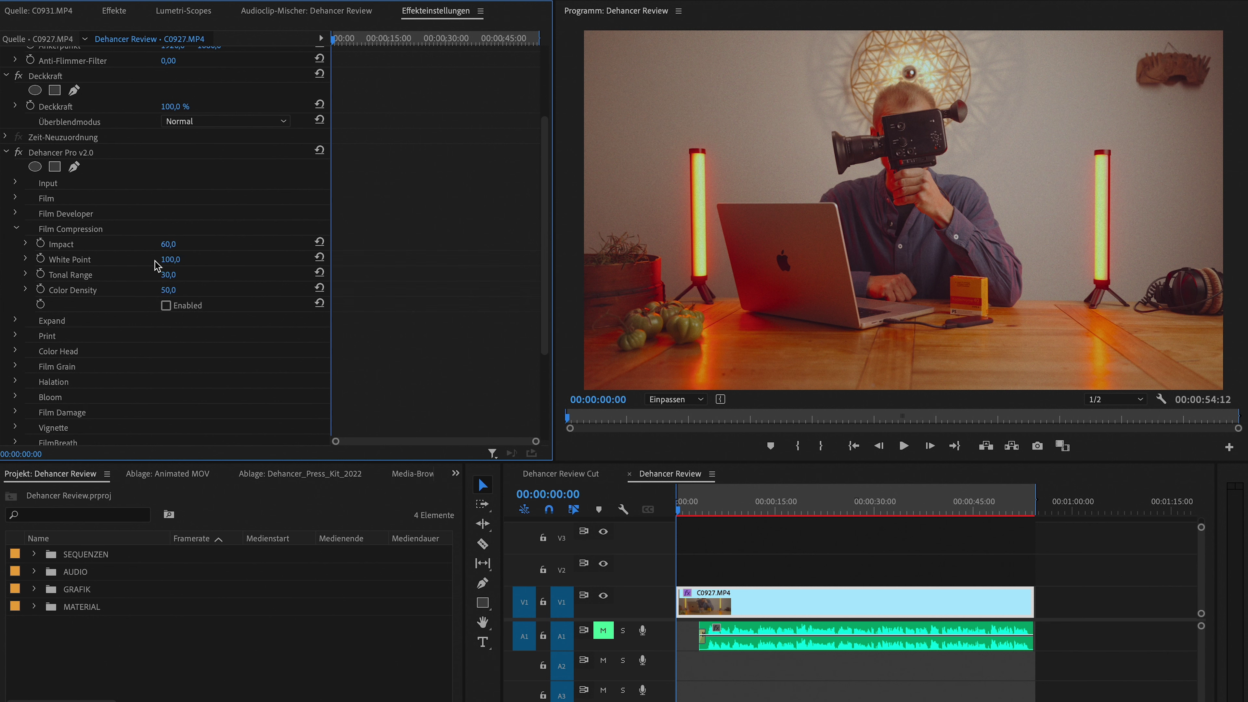
click(165, 305)
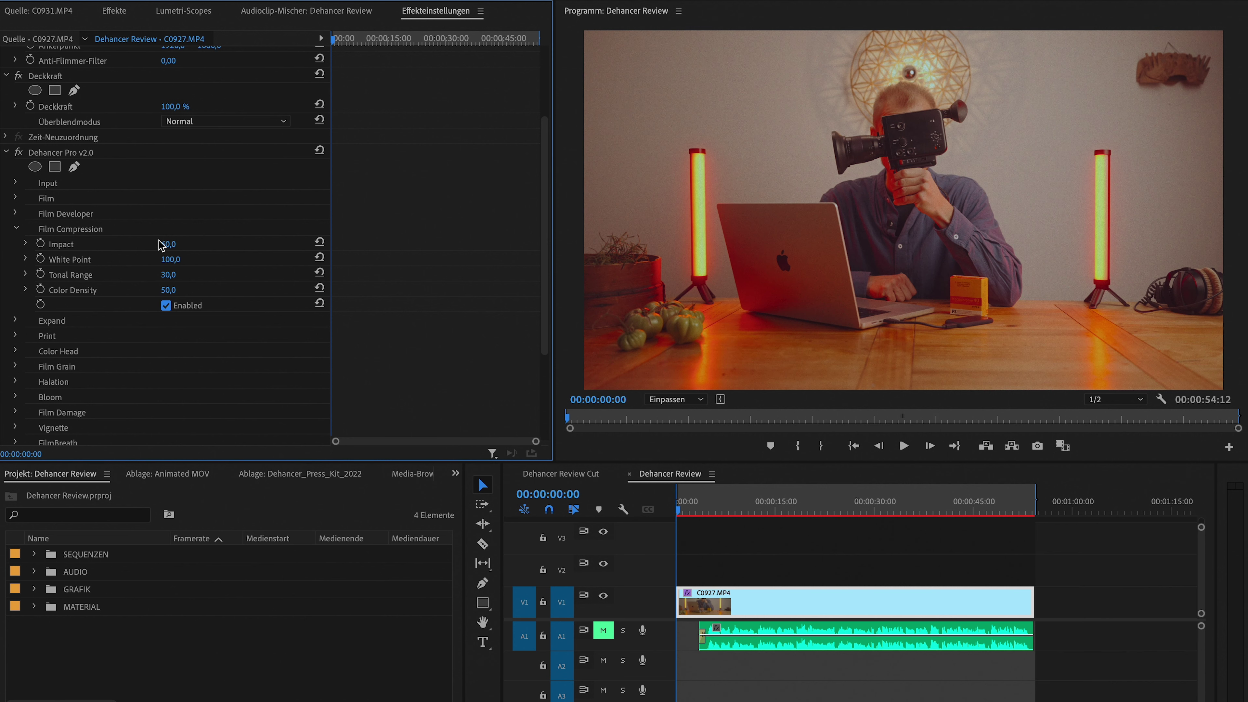
mouse_move(171, 250)
mouse_down()
mouse_move(180, 245)
mouse_move(162, 259)
mouse_move(184, 259)
mouse_up()
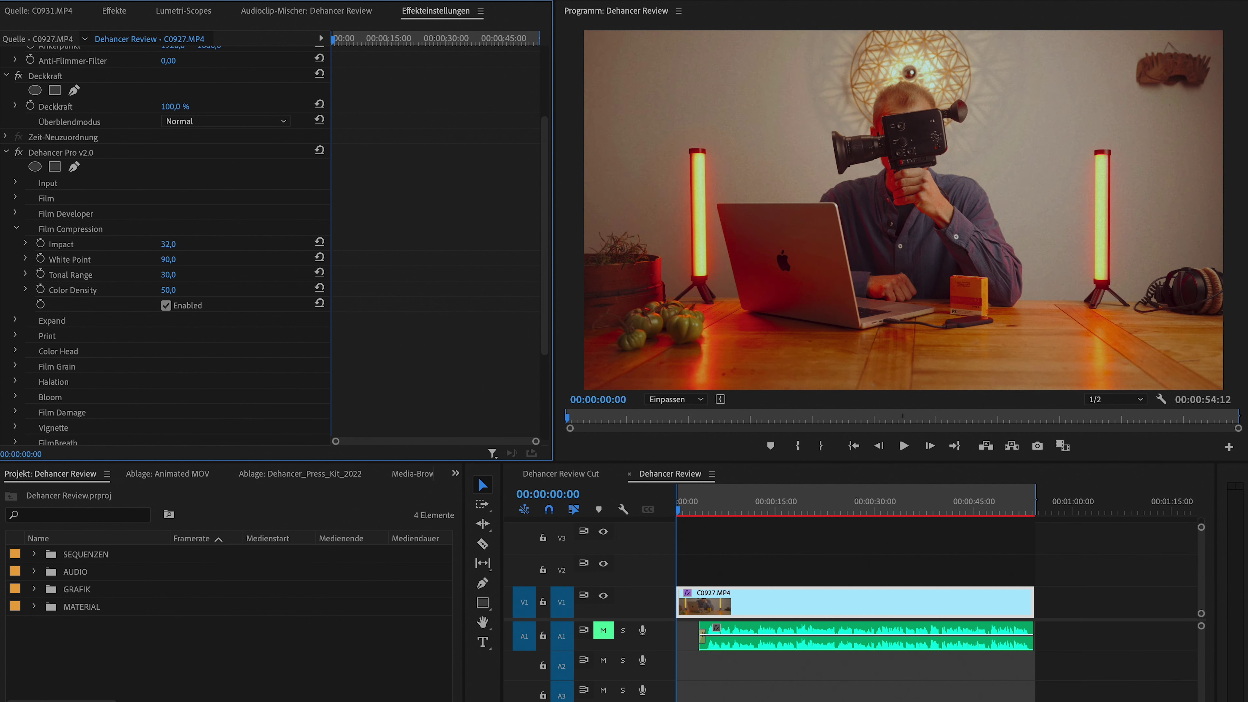
drag(168, 260, 161, 259)
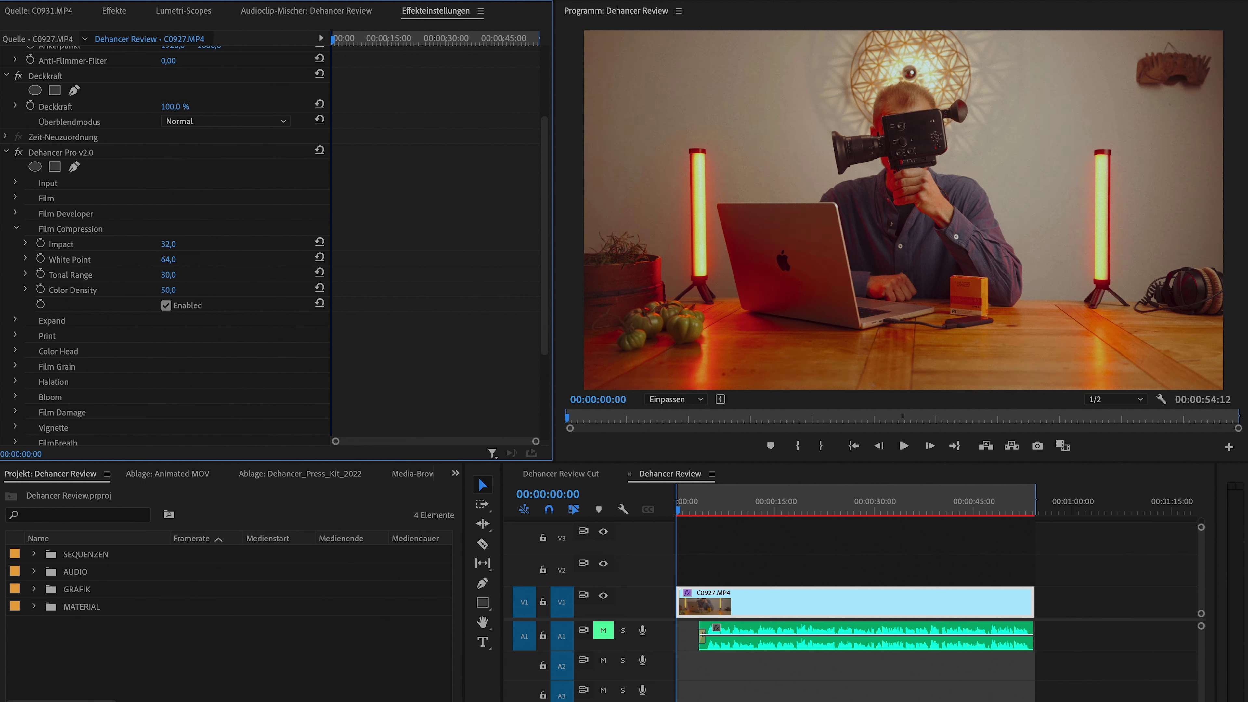
mouse_move(168, 259)
mouse_down()
mouse_move(156, 259)
mouse_move(175, 259)
mouse_up()
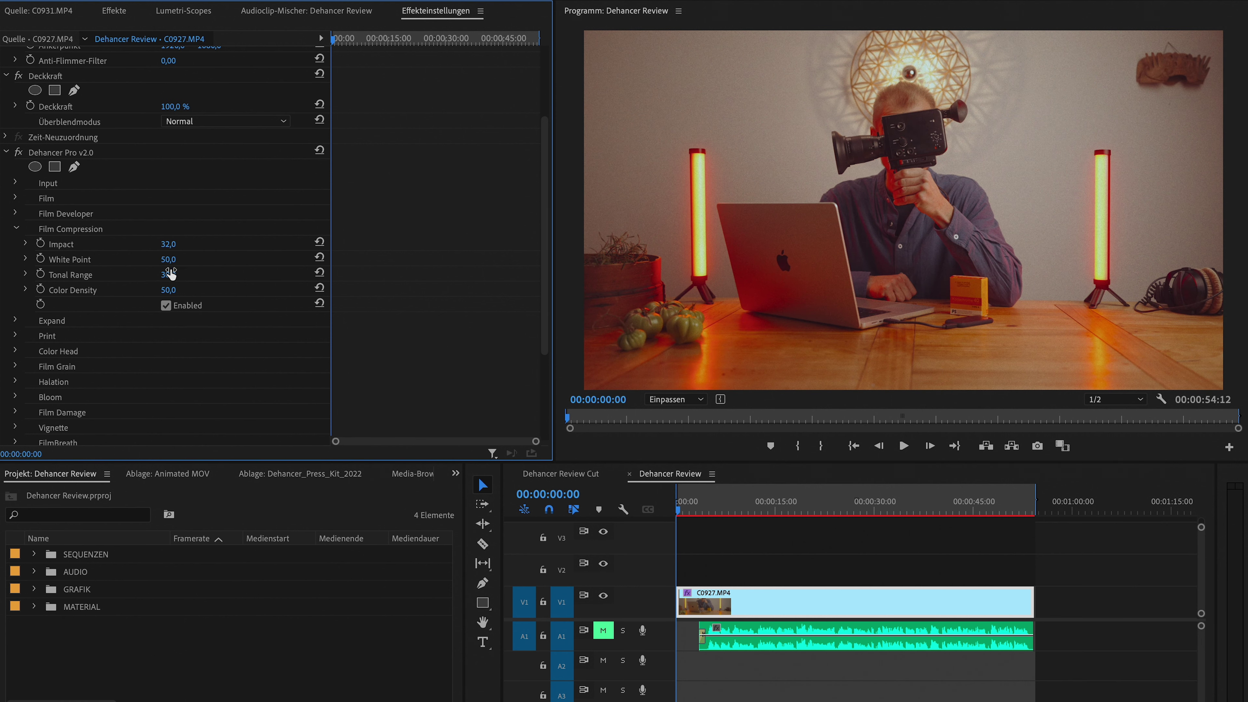
mouse_move(168, 274)
mouse_down()
mouse_move(153, 274)
mouse_move(206, 274)
mouse_move(158, 274)
mouse_move(165, 291)
mouse_up()
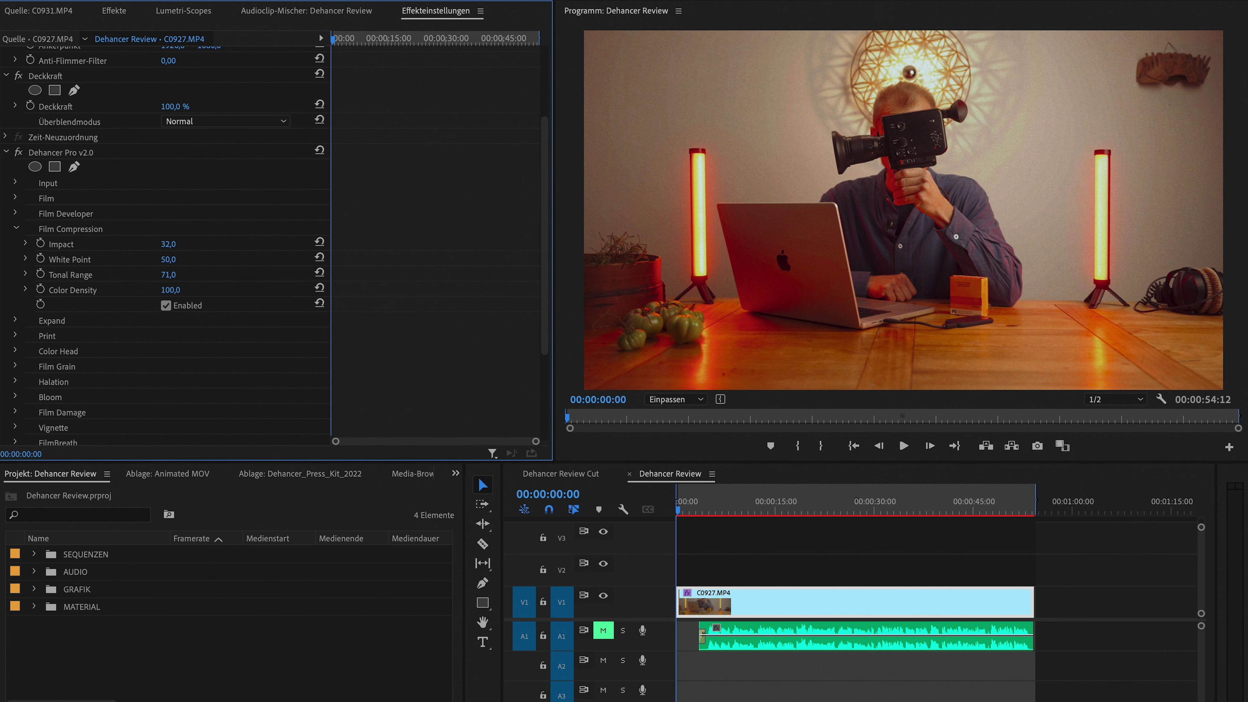
- Set the Print profile to Kodak 2383 Print Film after trying Kodak Endura Glossy Paper
click(16, 228)
click(15, 259)
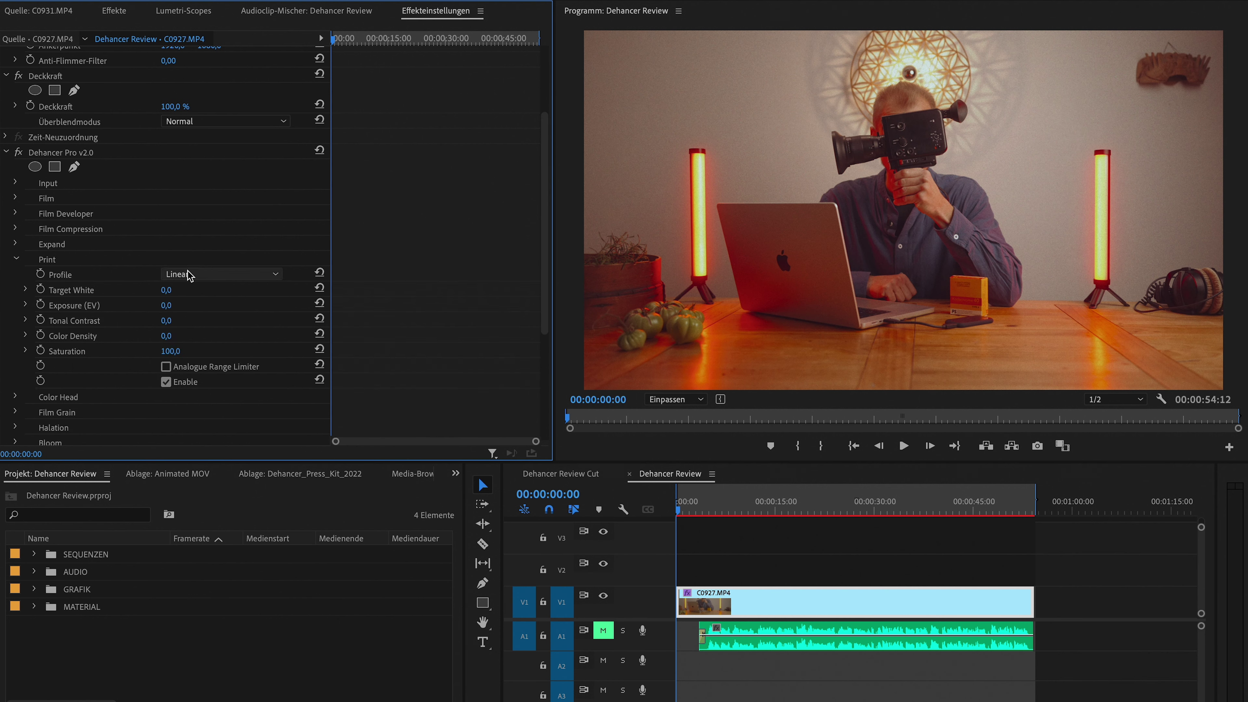
click(201, 274)
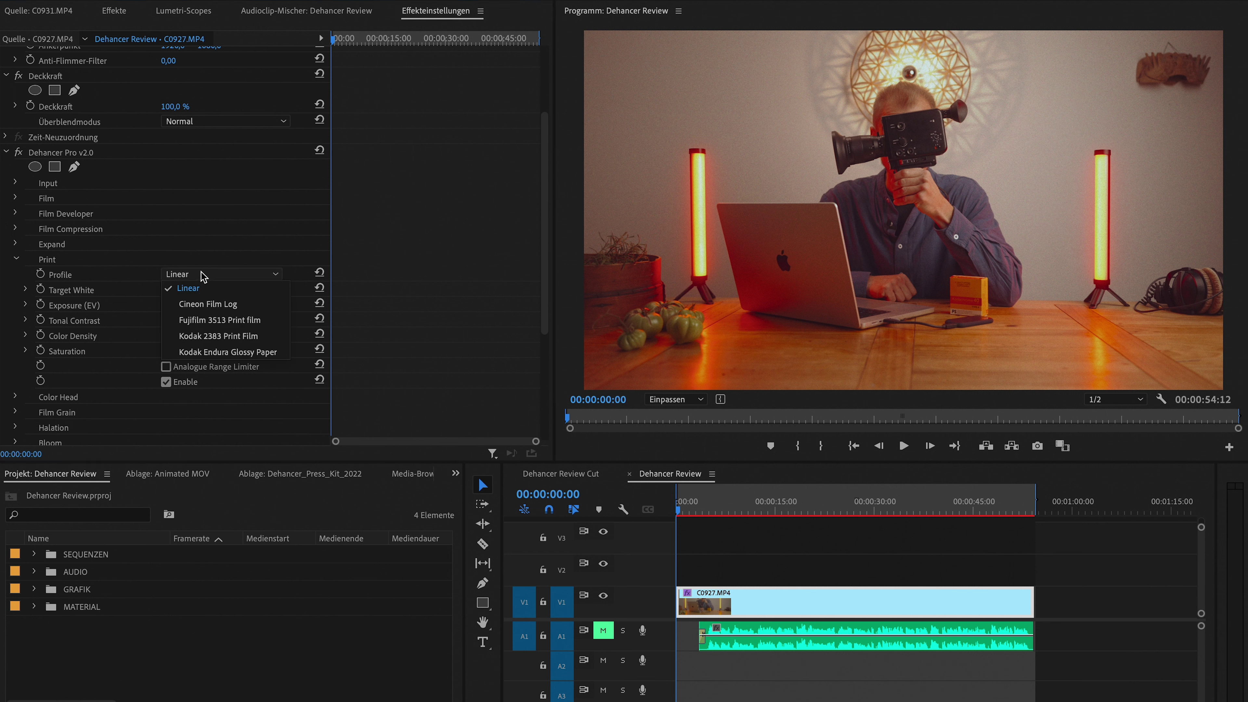
click(198, 320)
click(192, 274)
click(199, 331)
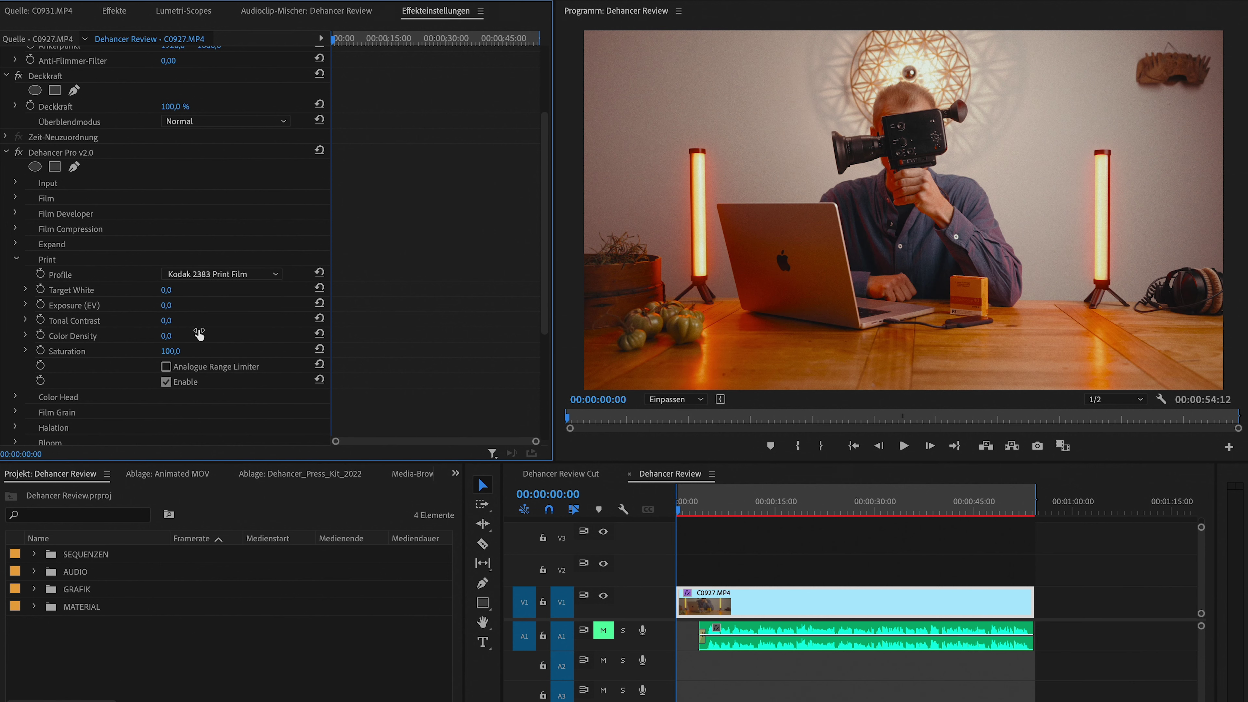
click(195, 274)
click(210, 352)
click(203, 273)
click(225, 338)
- Bring up the Film Grain settings, showing 35 mm ISO 250 enabled
click(16, 259)
click(15, 274)
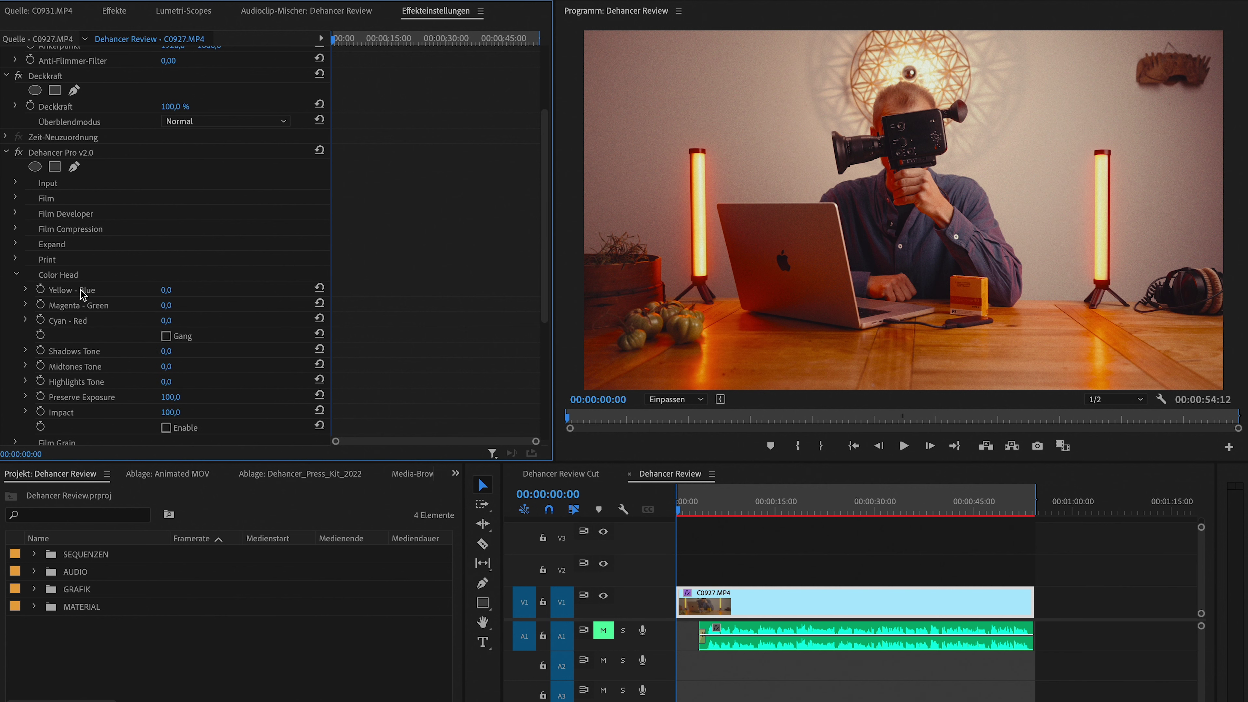
scroll(125, 333, down, 2)
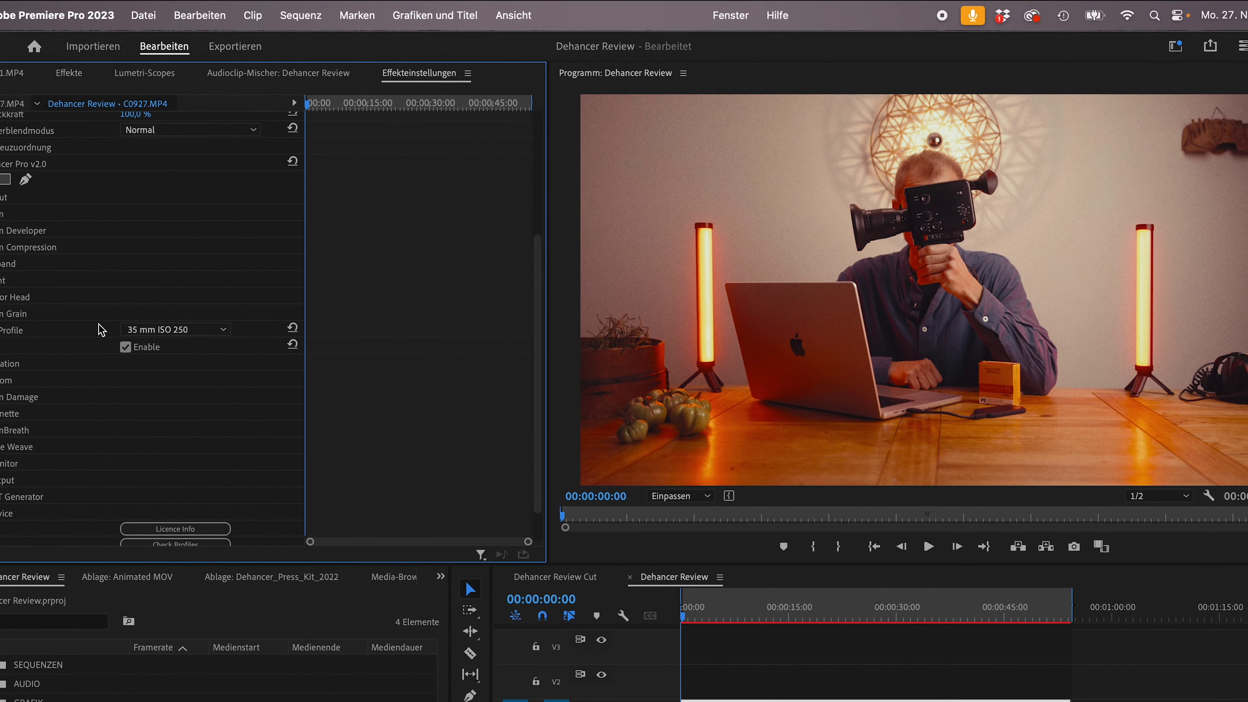
- Try the 8 mm ISO 50, 8 mm ISO 250, 16 mm ISO 250 and 35 mm ISO 250 grains
click(172, 331)
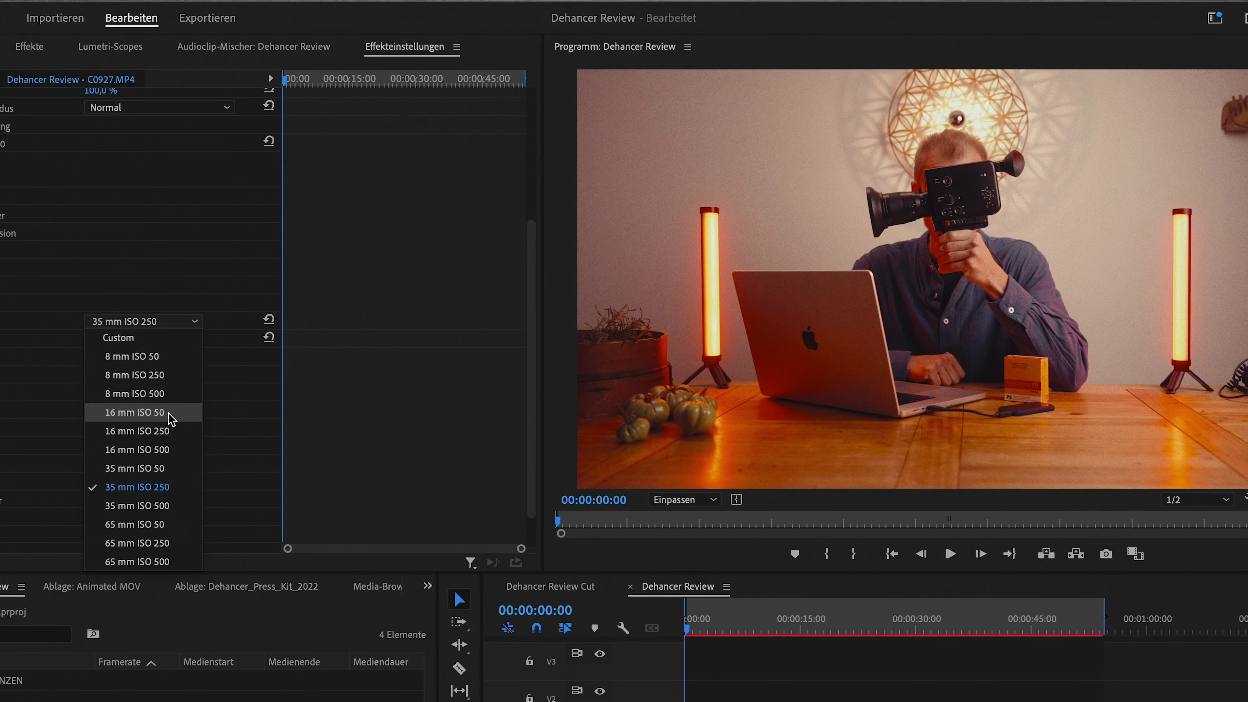
click(126, 358)
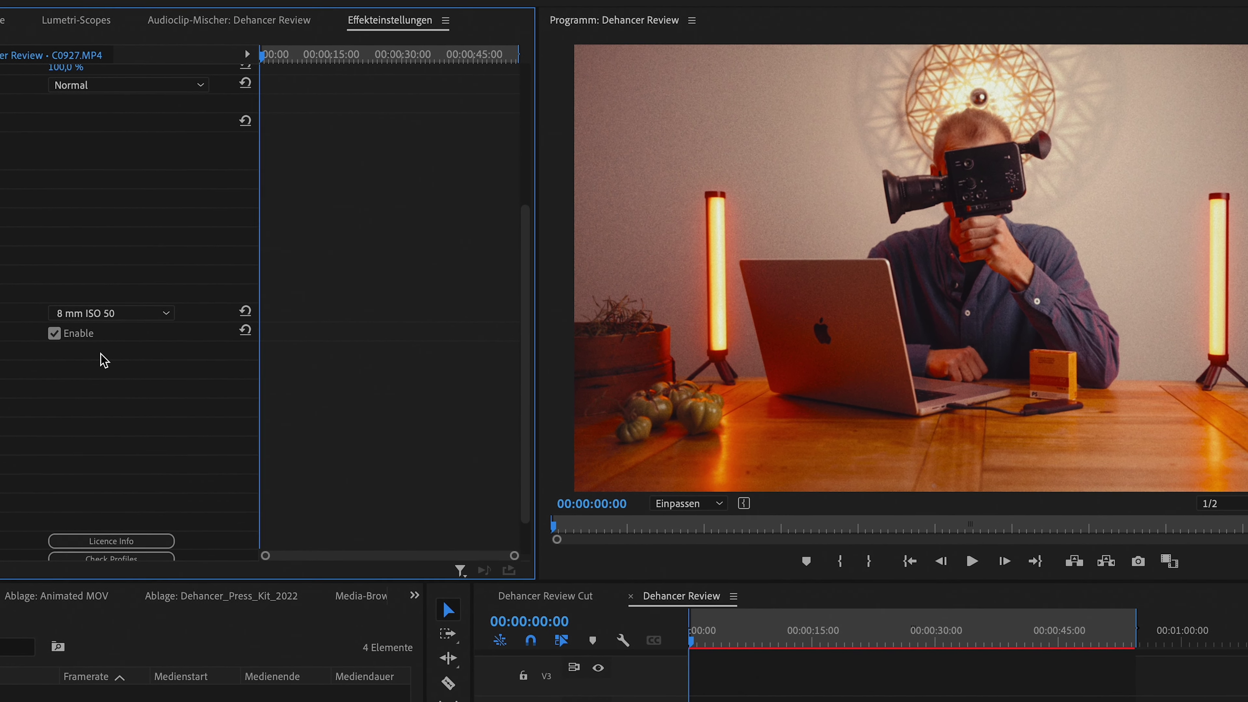
click(79, 315)
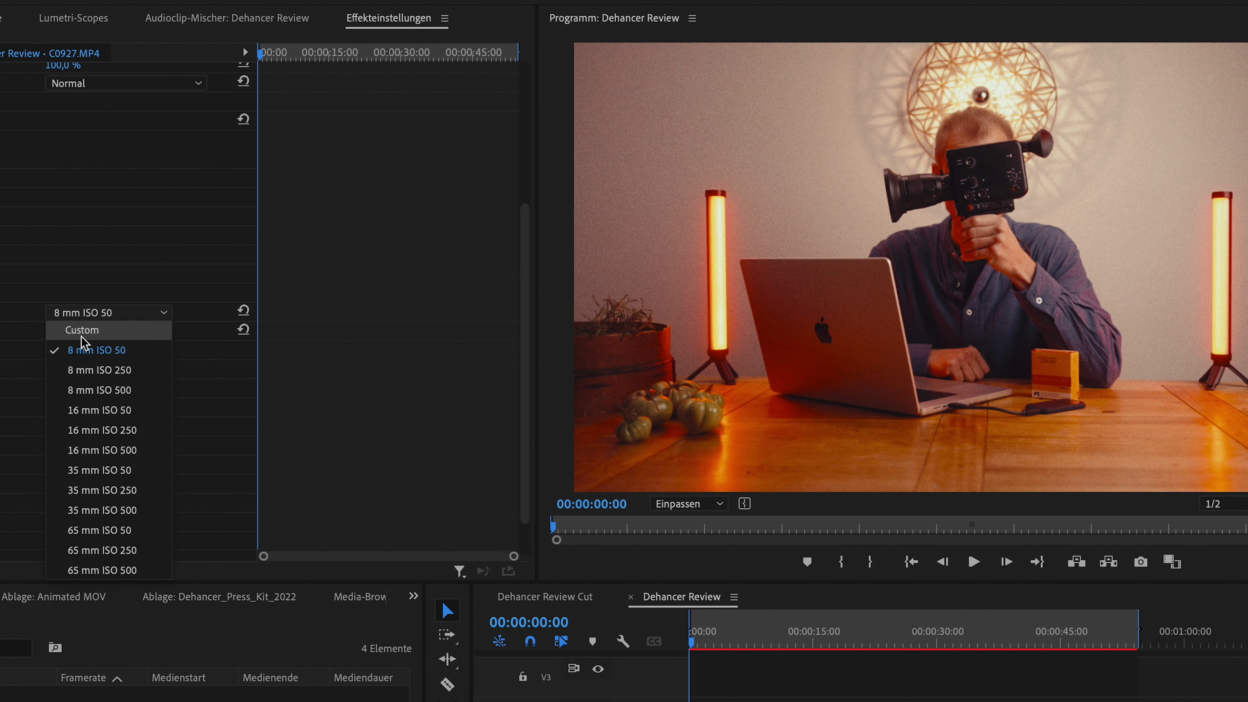
click(101, 377)
click(87, 313)
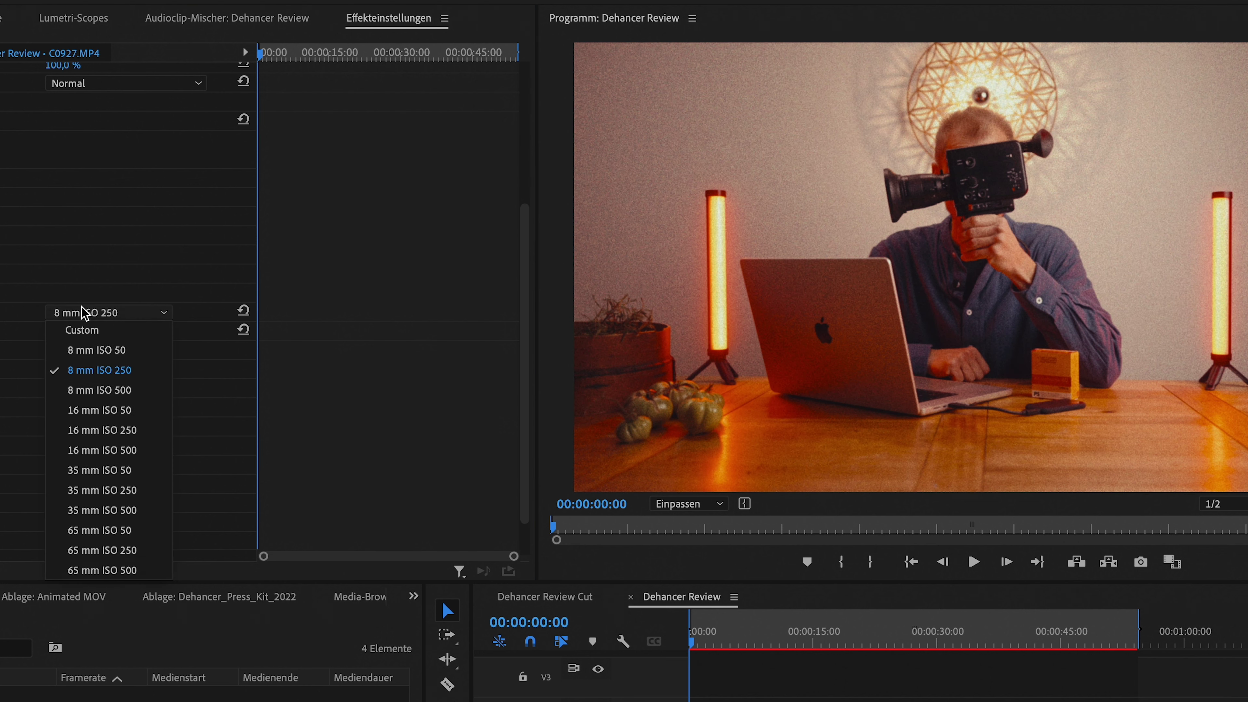
click(102, 431)
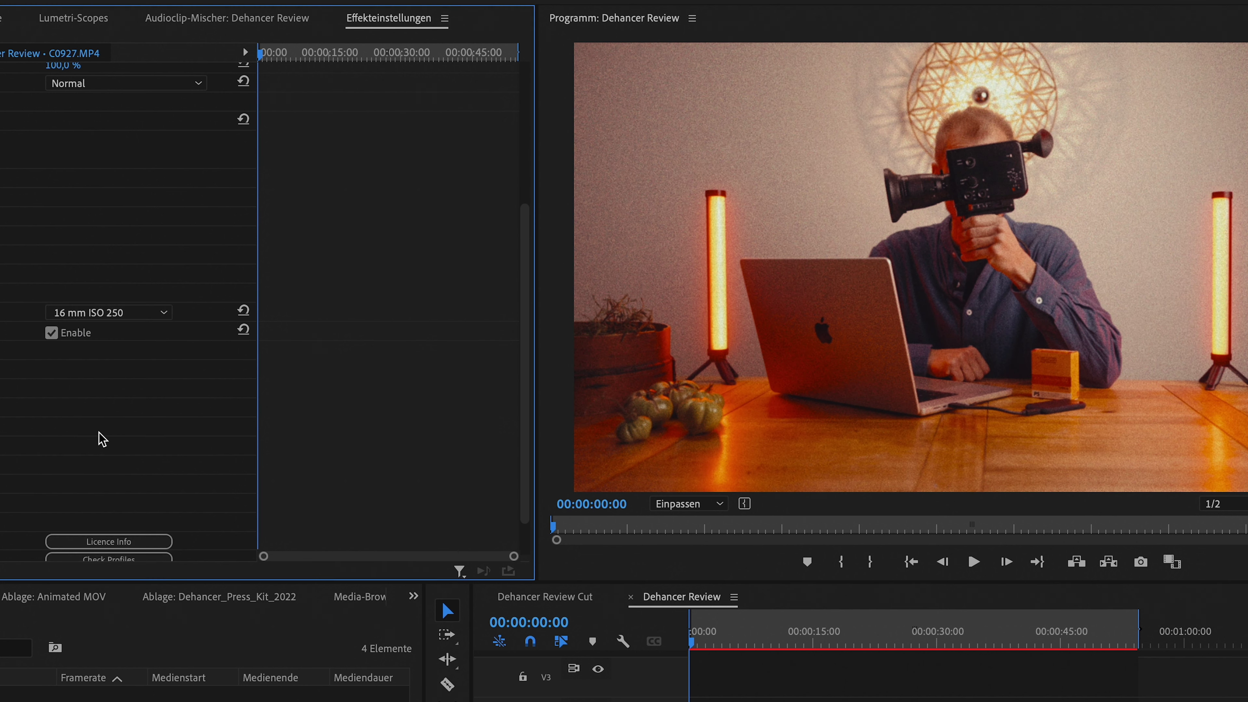
click(68, 314)
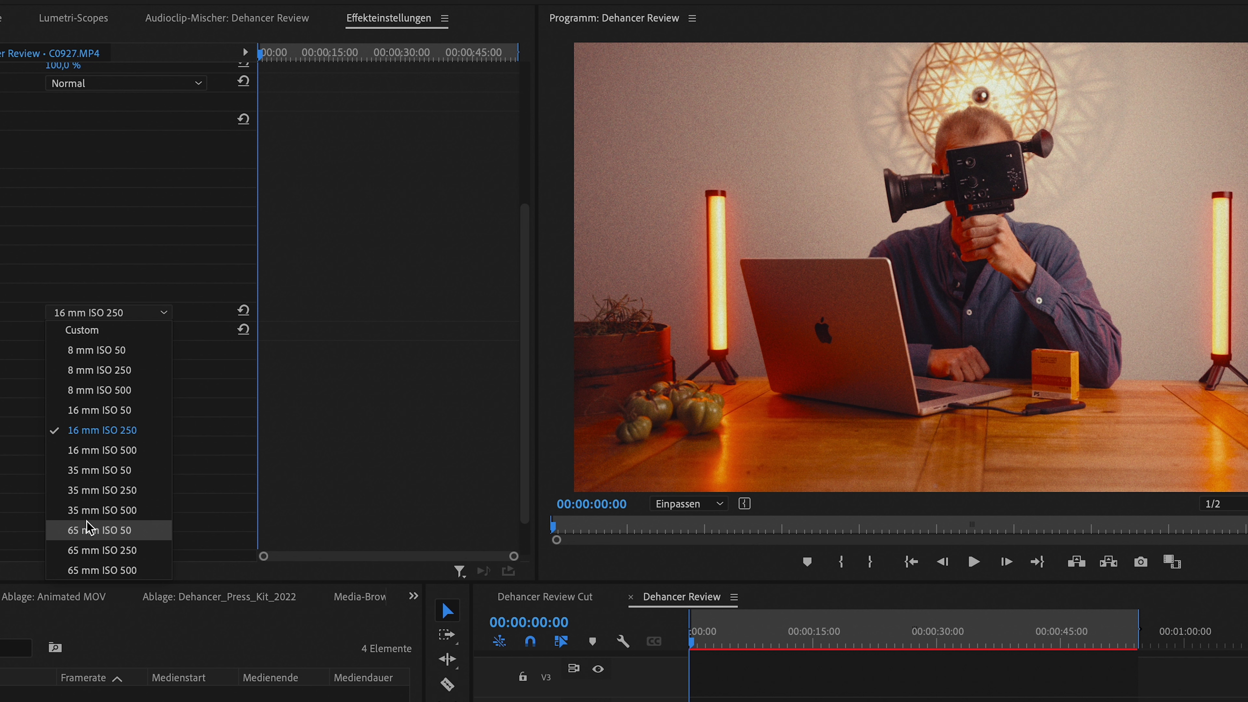
click(109, 492)
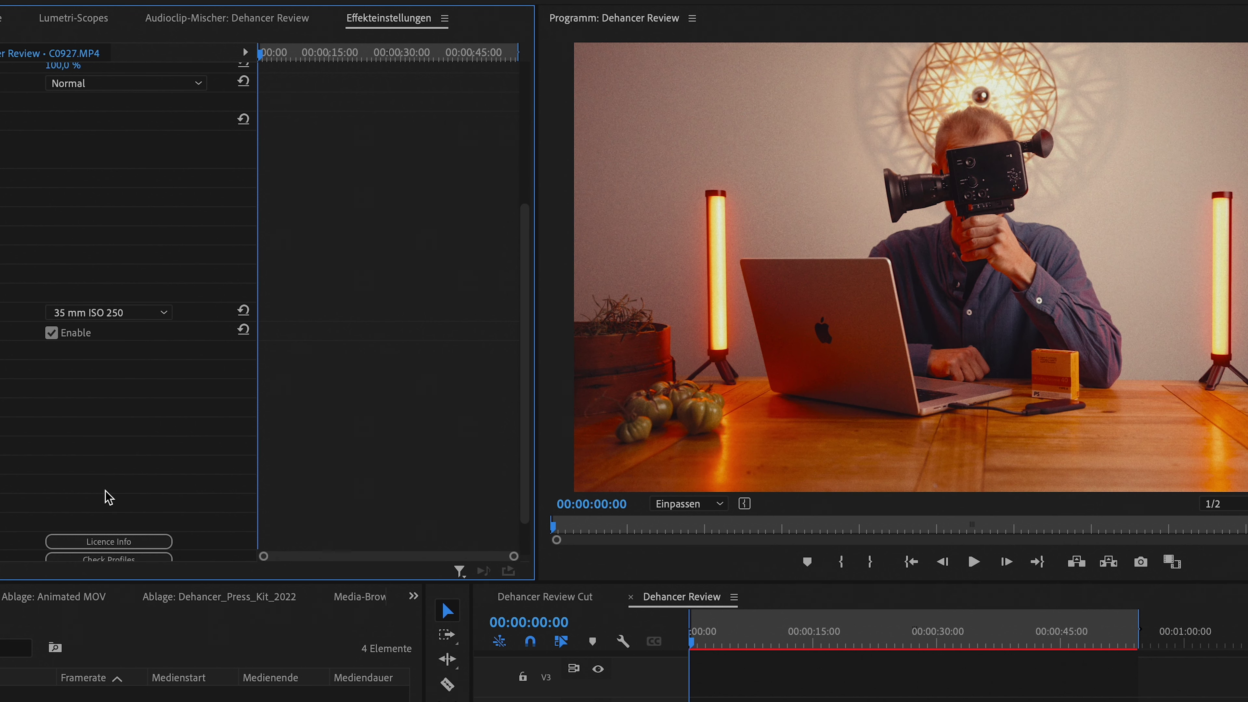
- Compare 65 mm ISO 500, 65 mm ISO 50 and 8 mm ISO 50, settling on 65 mm ISO 500
click(98, 315)
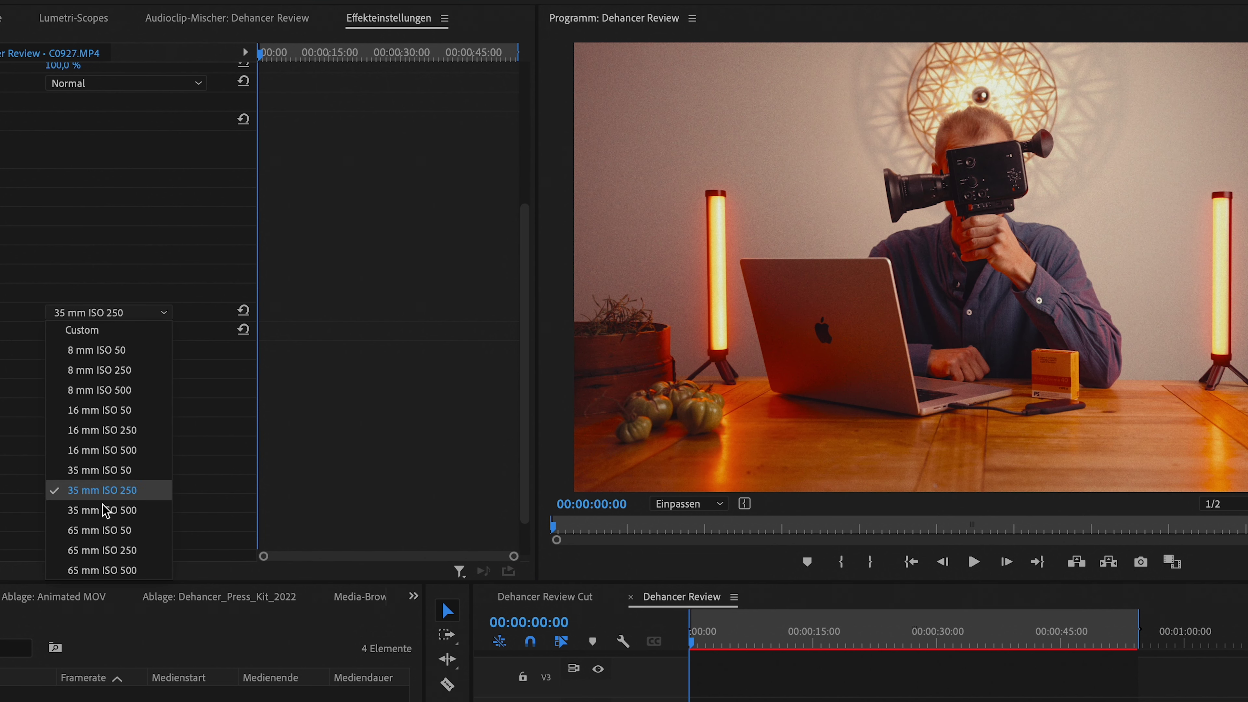
click(112, 568)
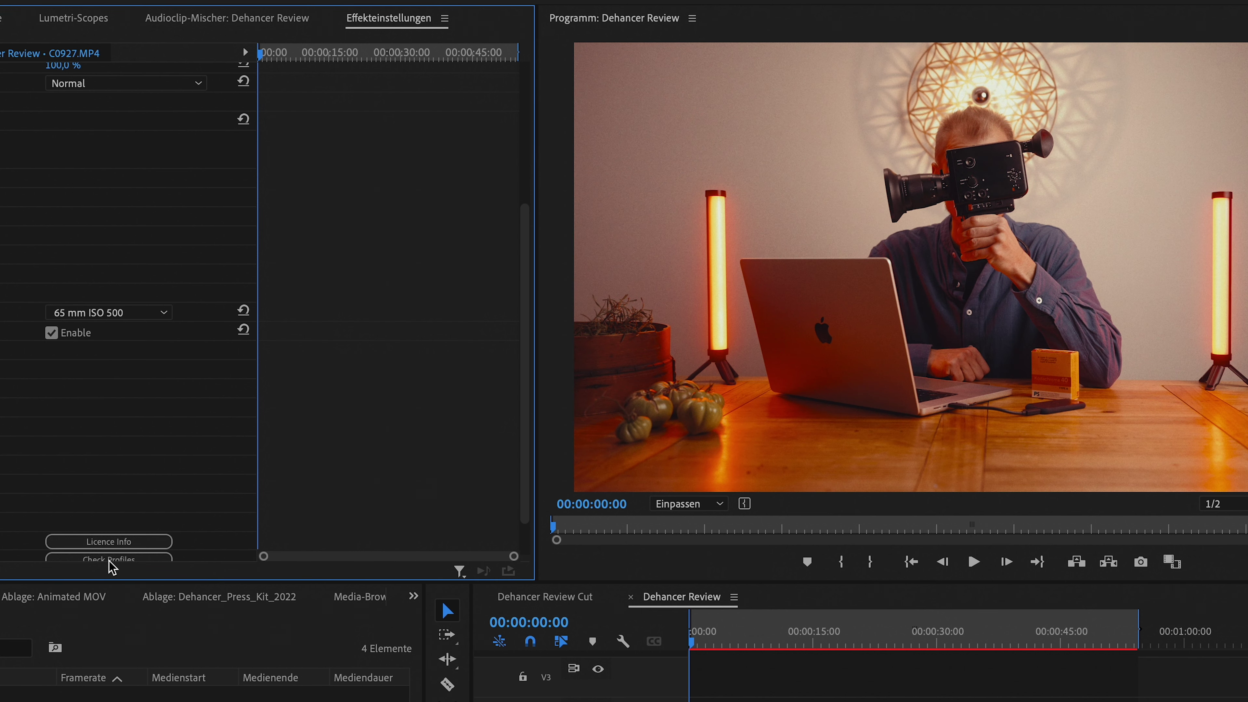
click(126, 318)
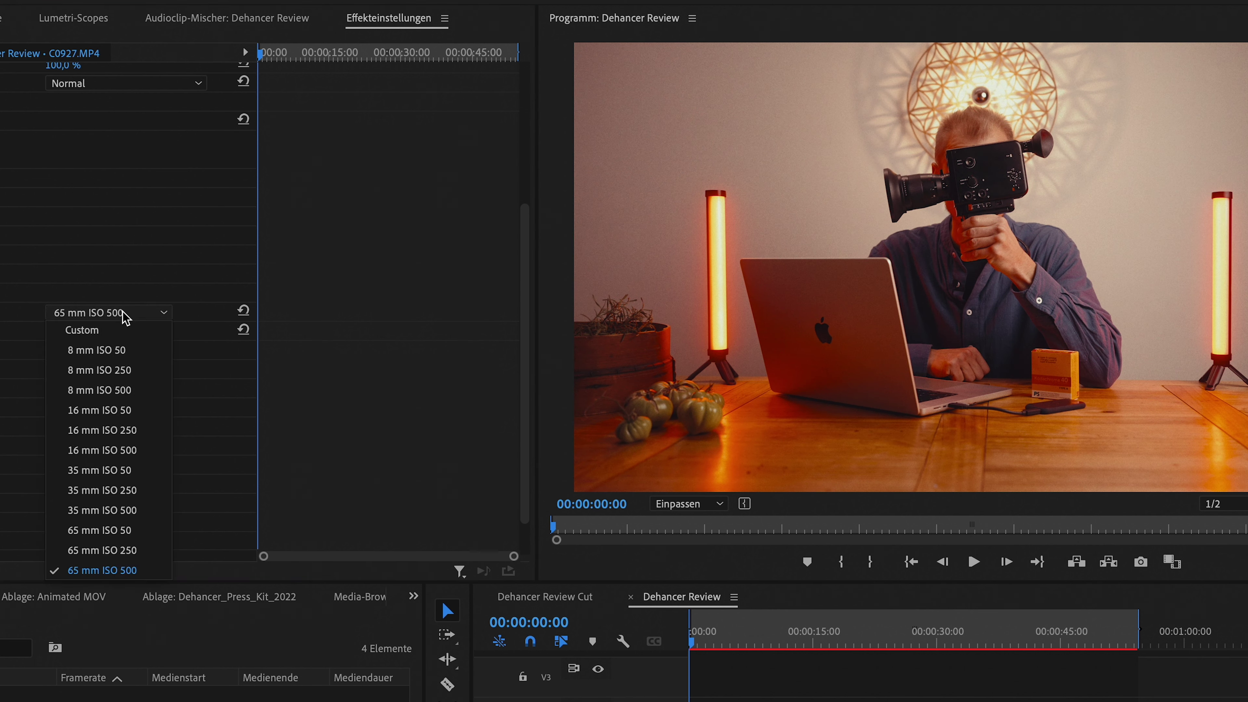
click(100, 531)
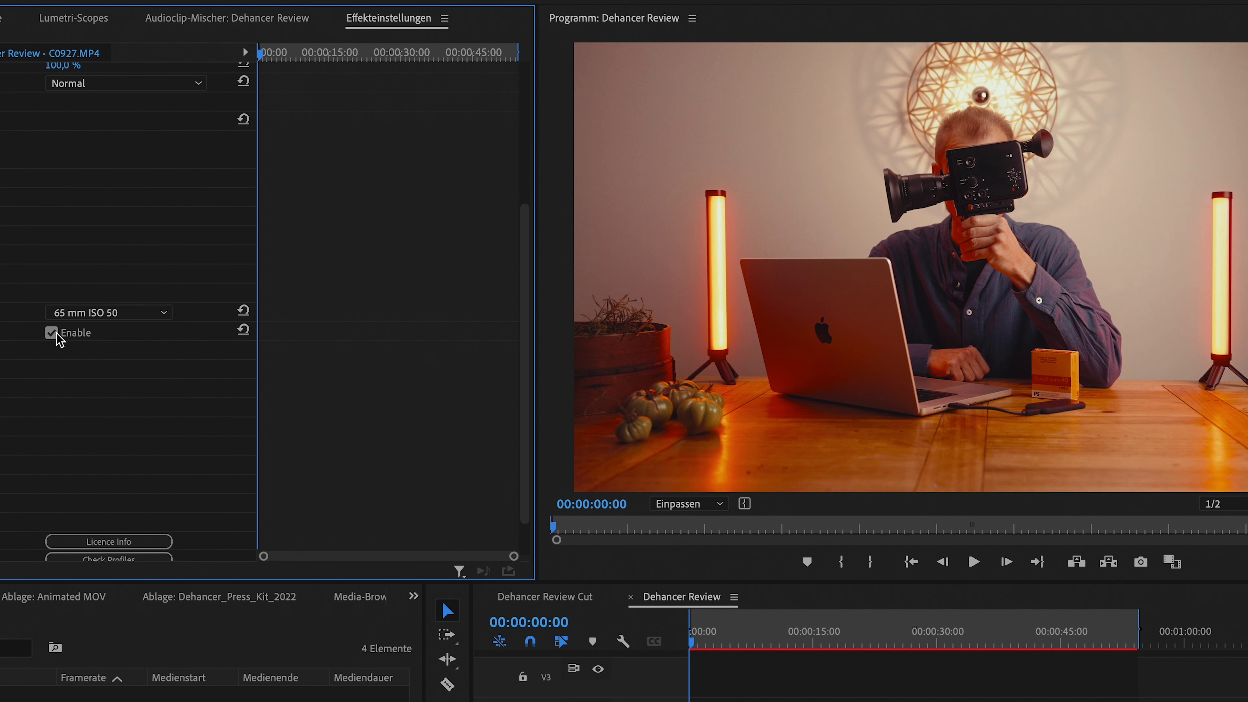
click(109, 314)
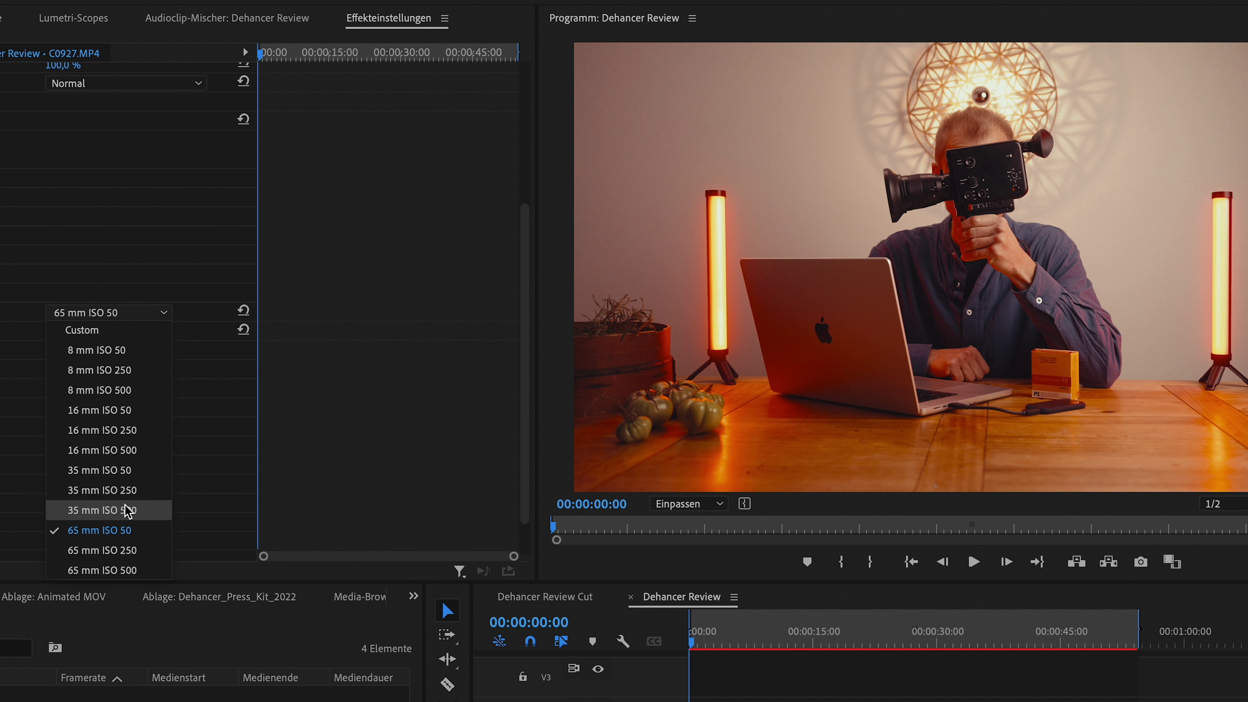
click(94, 350)
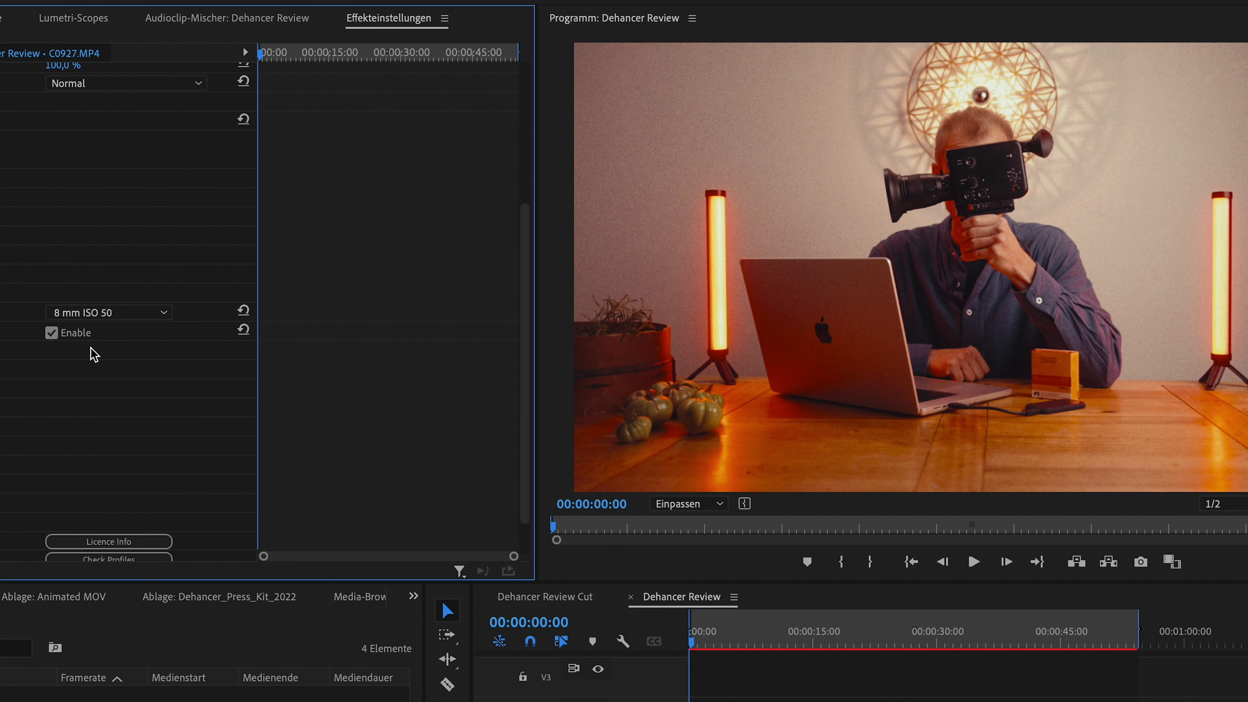
click(109, 312)
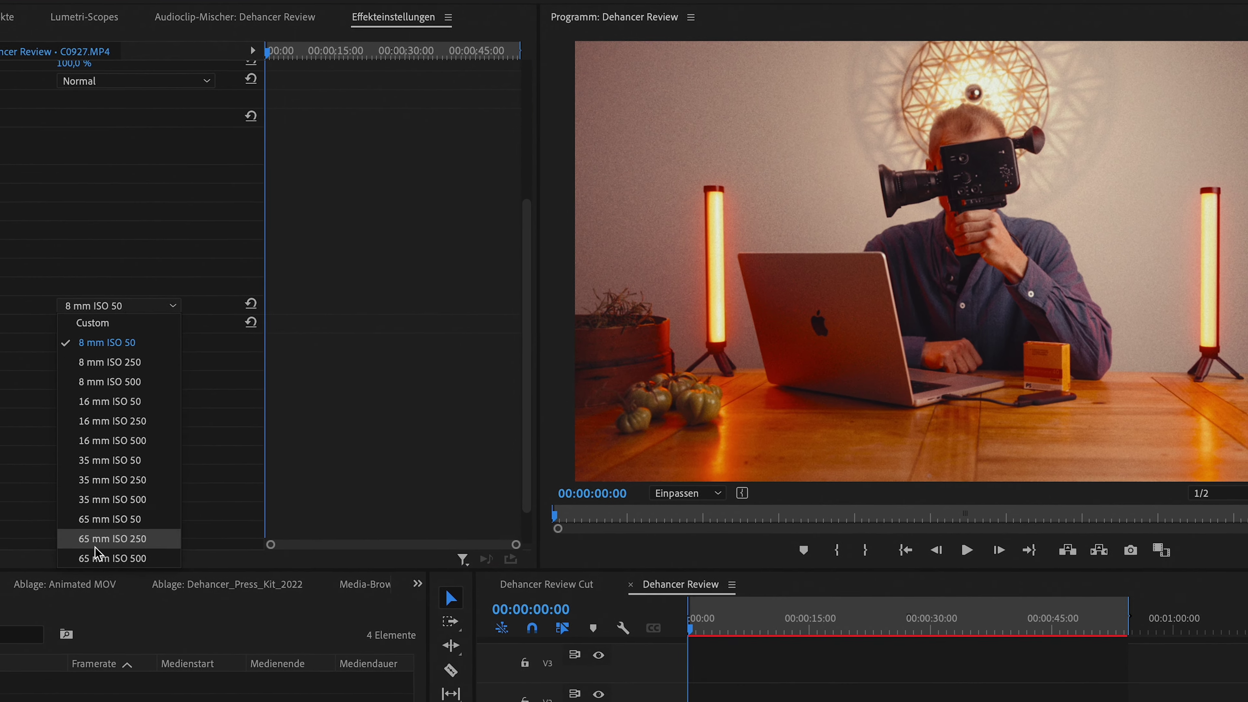
click(126, 545)
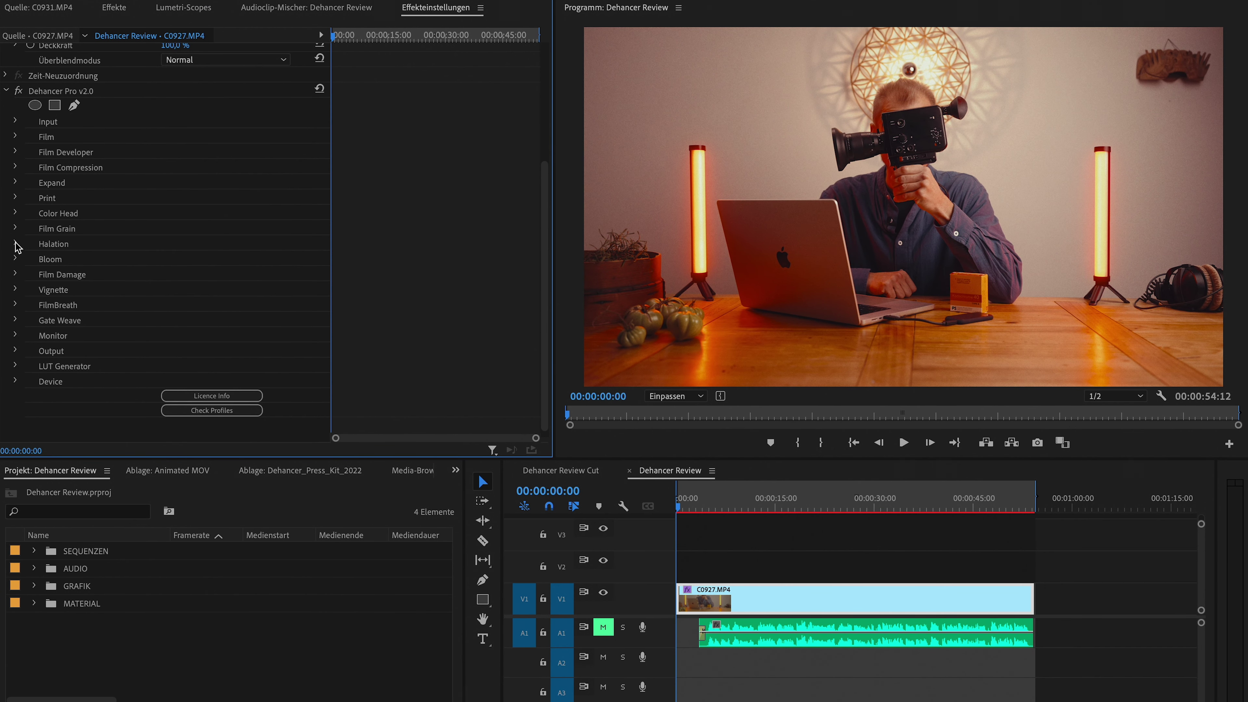
- Enable Halation with the 8 mm / Super 8 profile
click(15, 245)
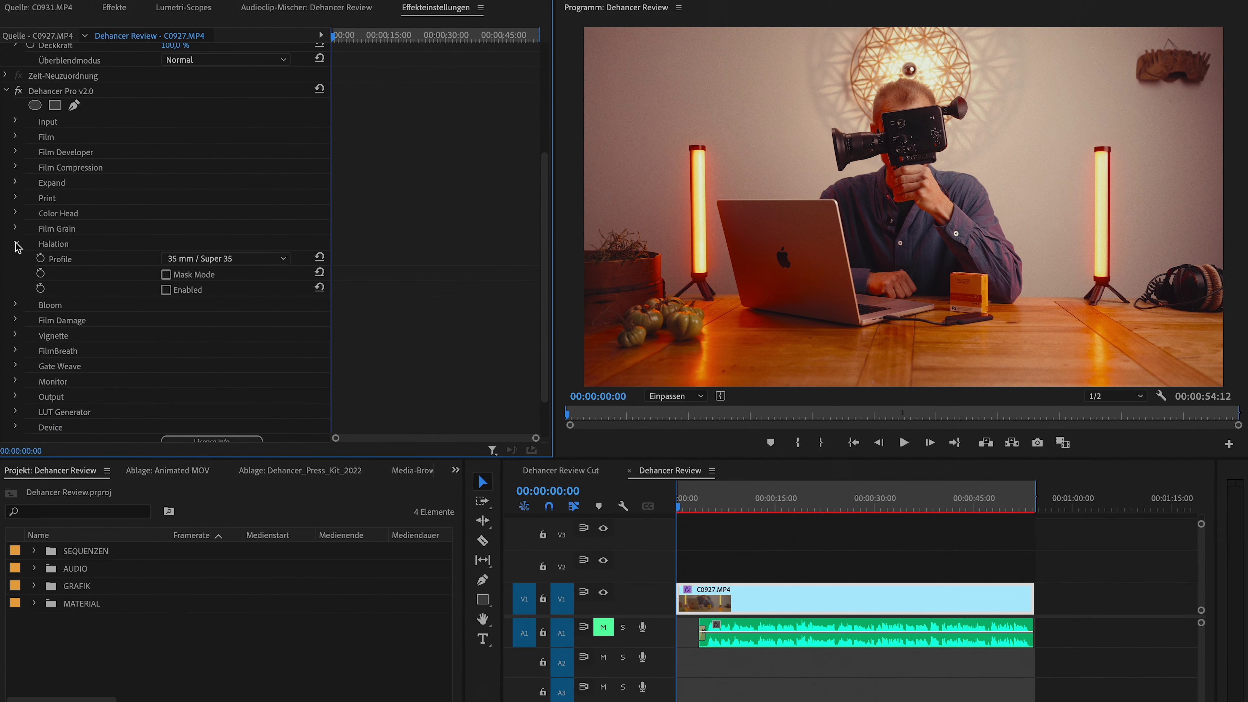
click(166, 289)
click(206, 260)
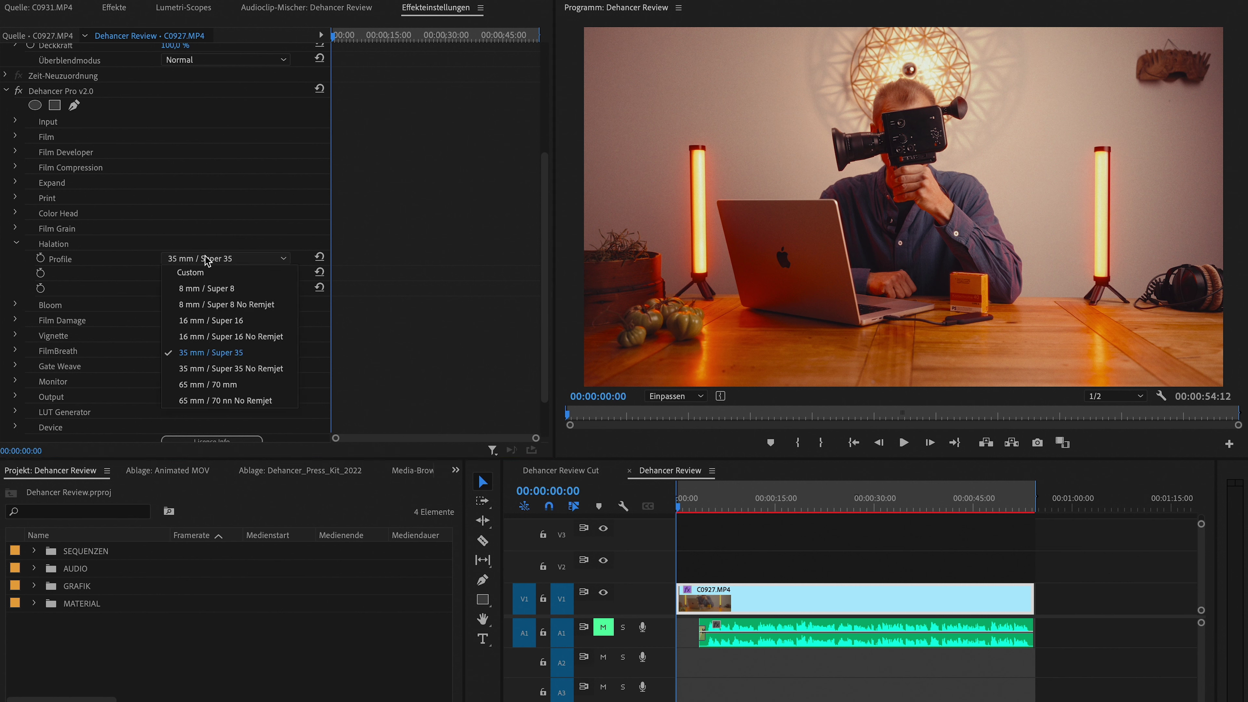
click(216, 289)
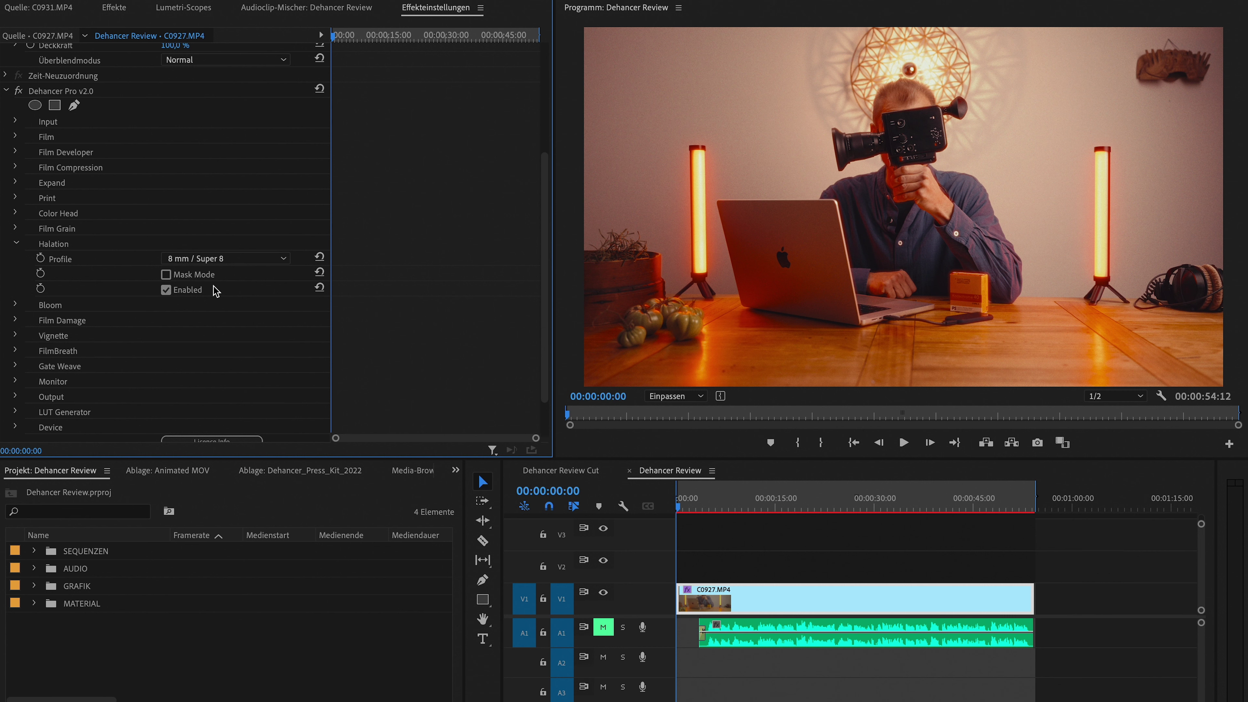
click(658, 395)
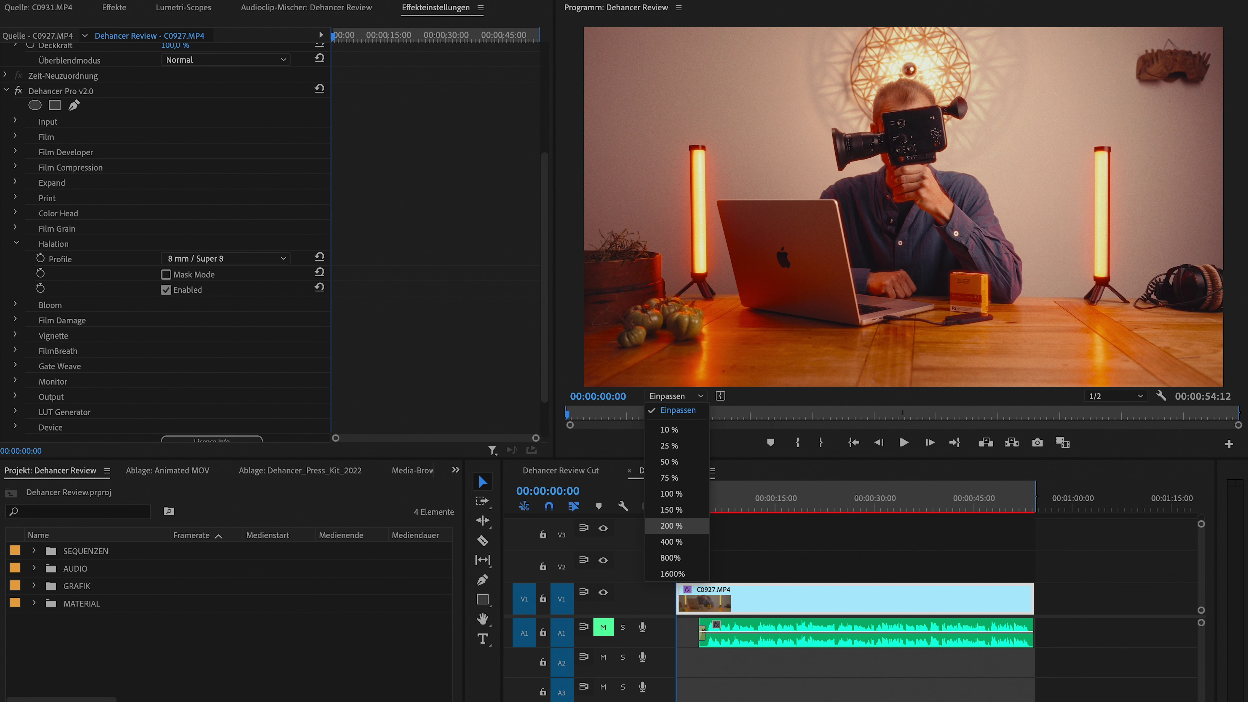
- Zoom the preview to 150% and try Halation 16 mm, 35 mm and 35 mm No Remjet
click(671, 509)
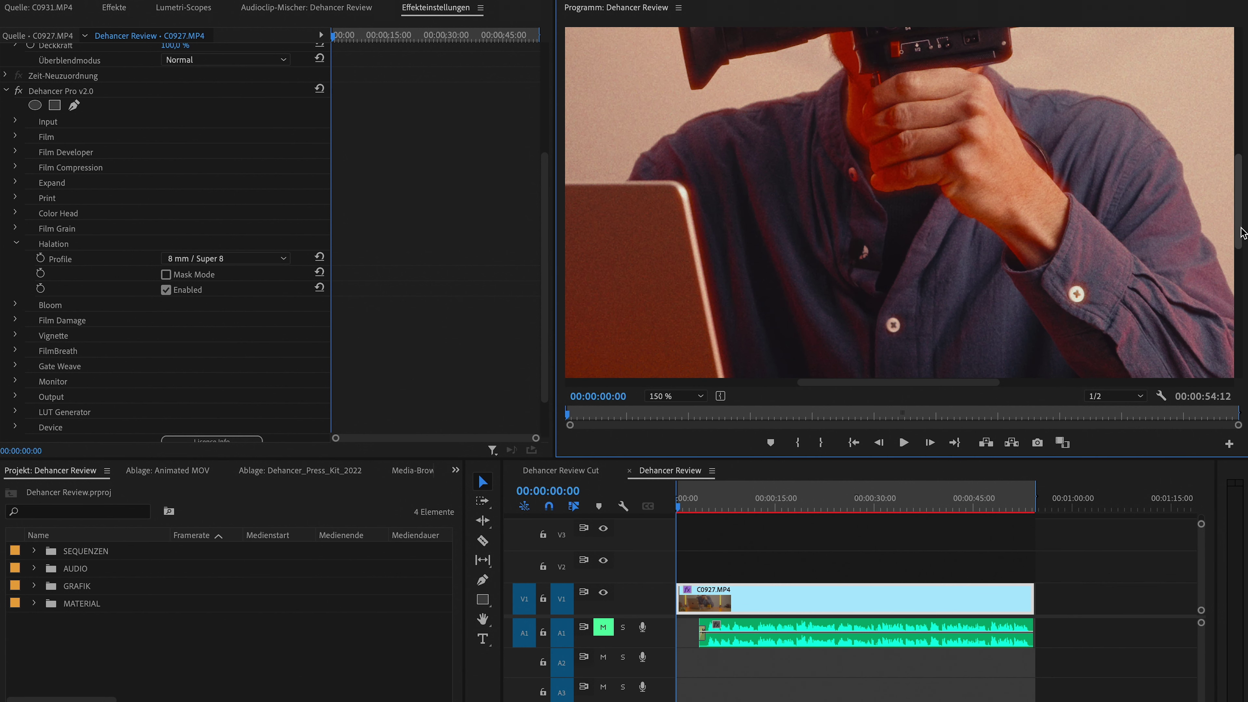
drag(1240, 231, 1245, 183)
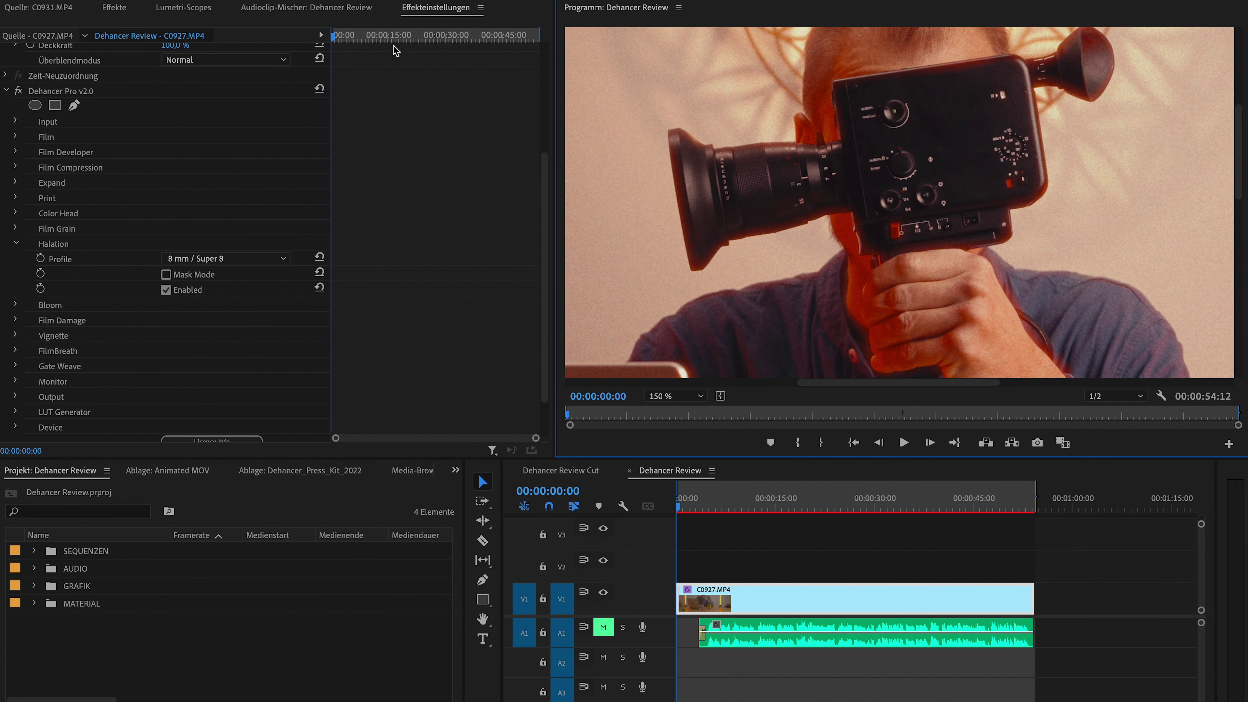
click(194, 259)
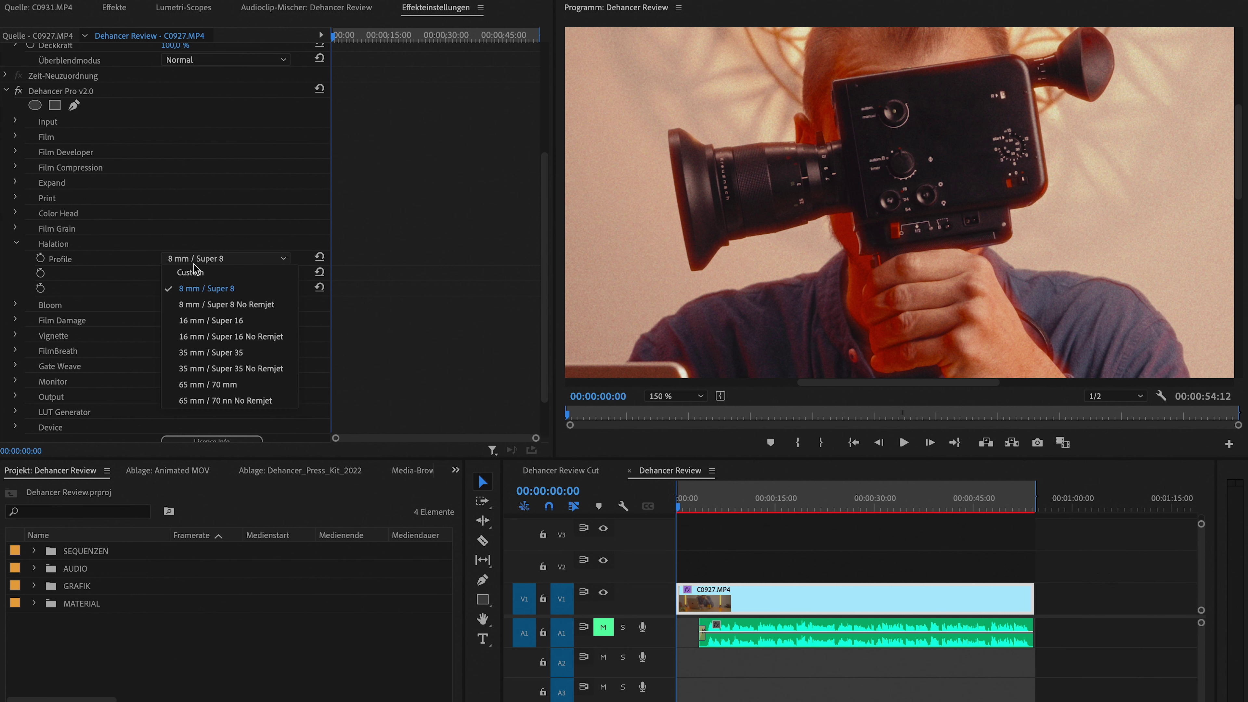
click(206, 325)
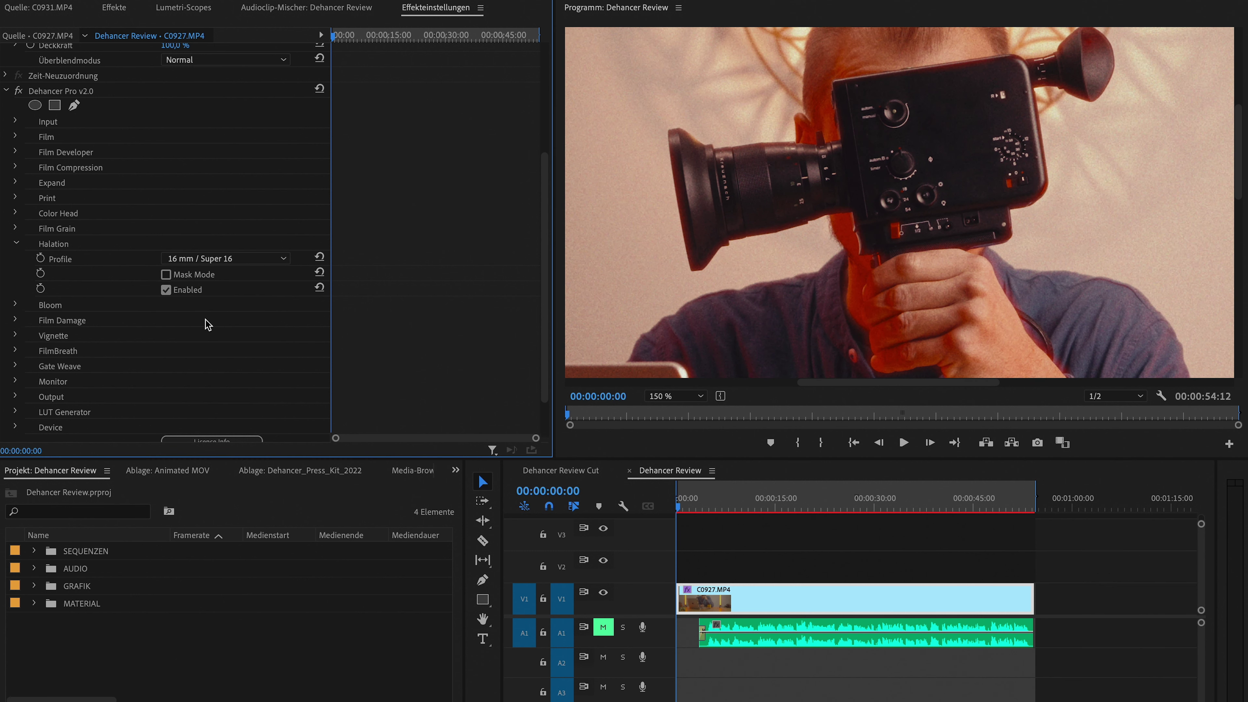
click(192, 260)
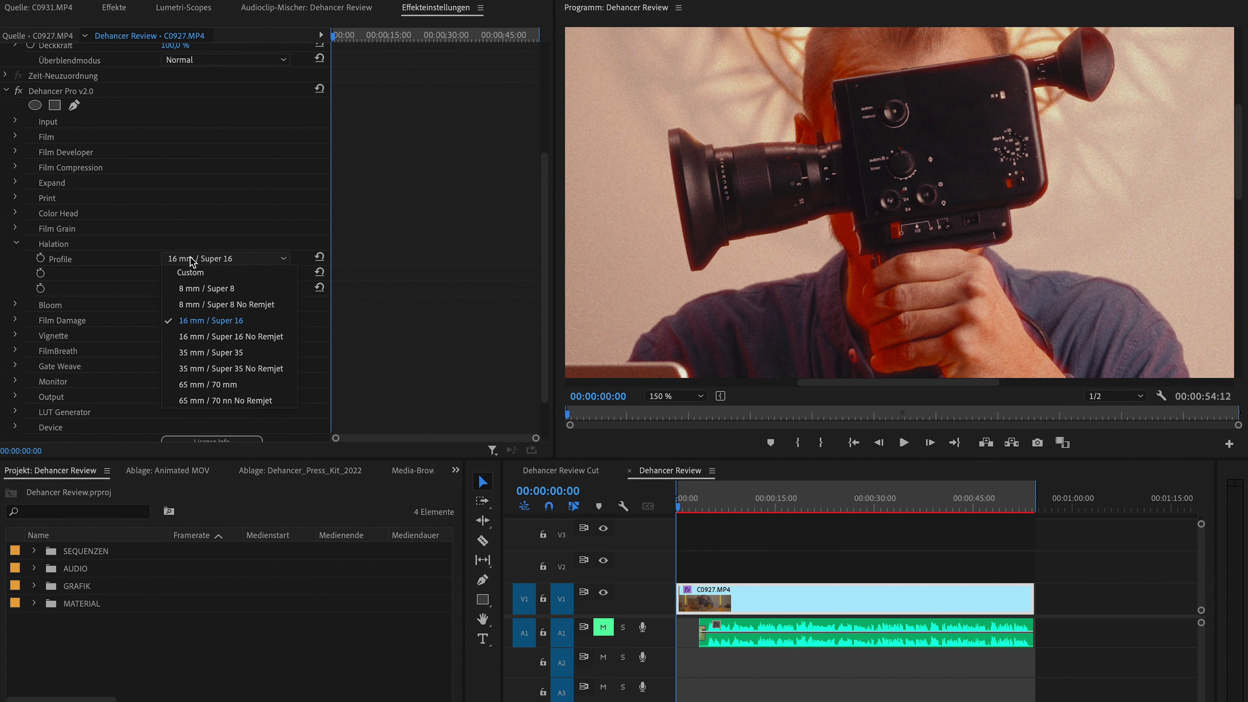
click(210, 361)
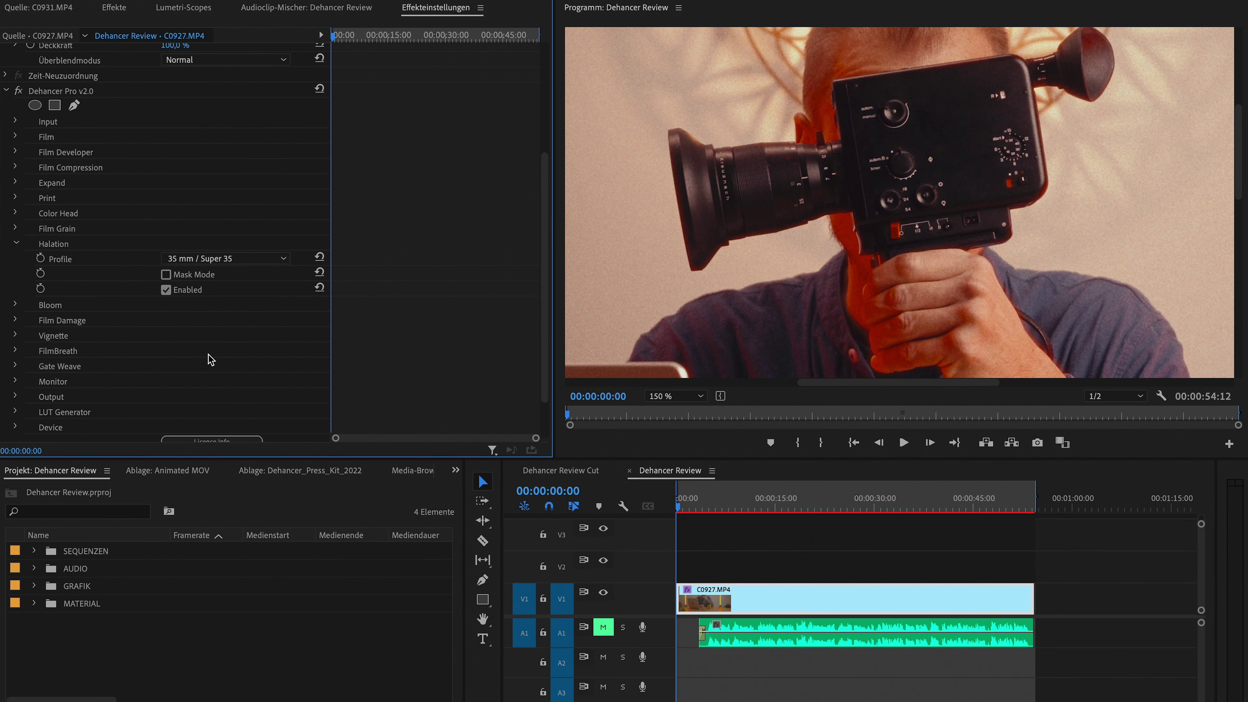
click(199, 260)
click(211, 368)
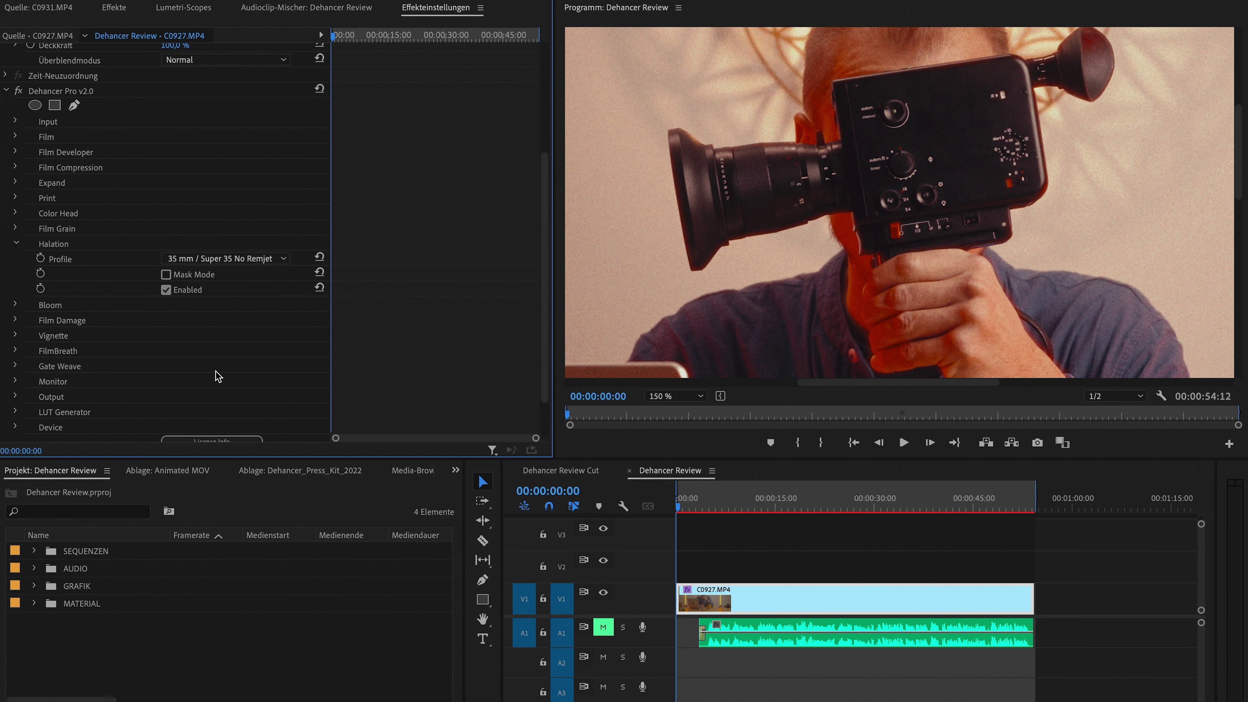
- Try Halation 65 mm / 70 mm and 65 mm No Remjet, then return to 8 mm / Super 8
click(218, 264)
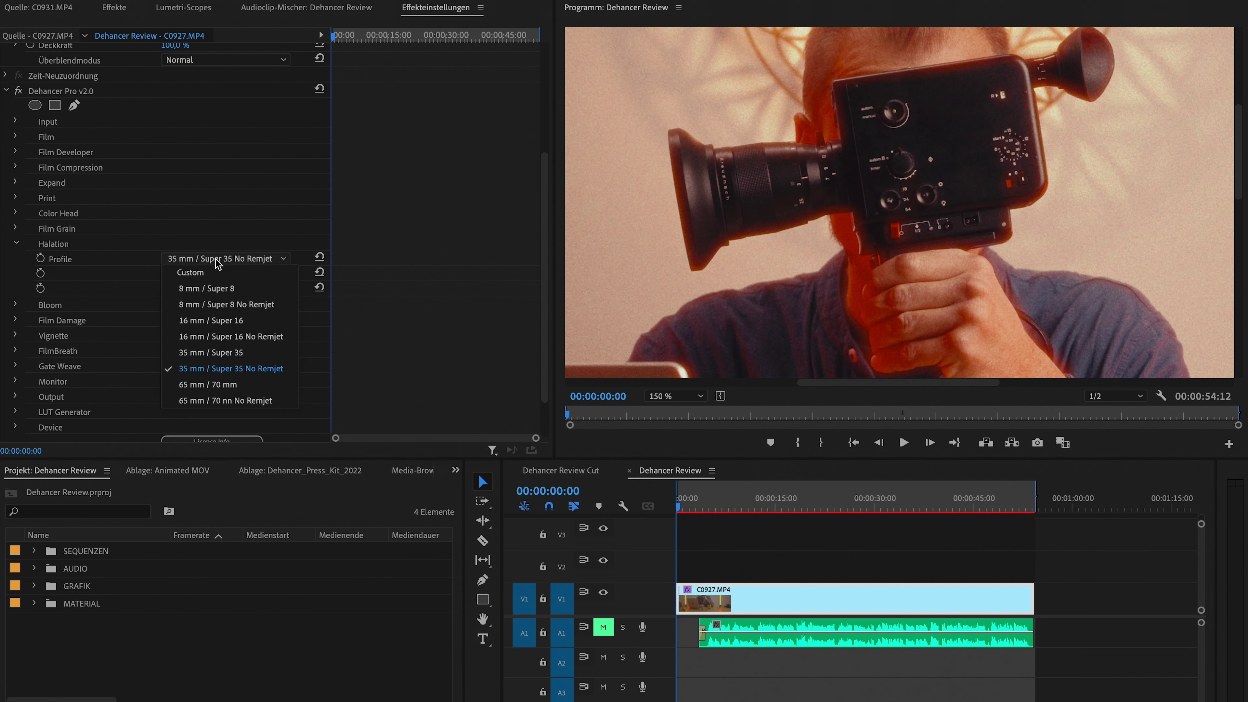
click(216, 391)
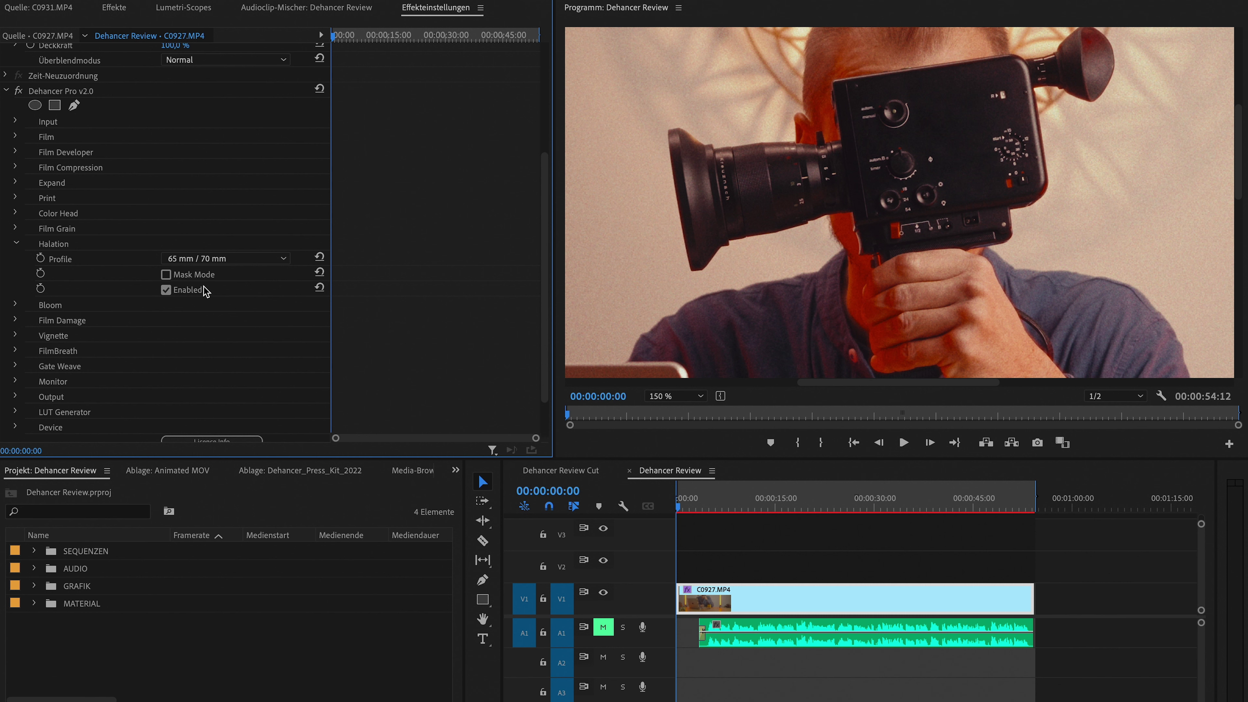
click(214, 259)
click(215, 401)
click(206, 260)
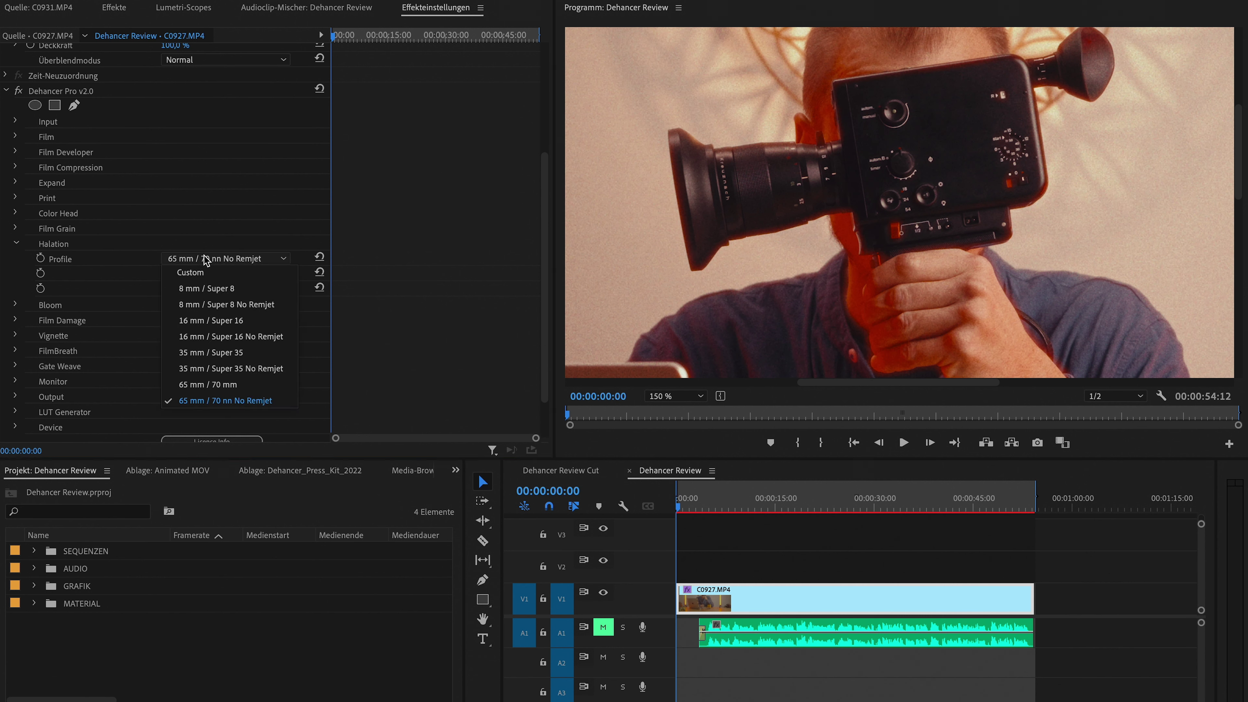
click(212, 289)
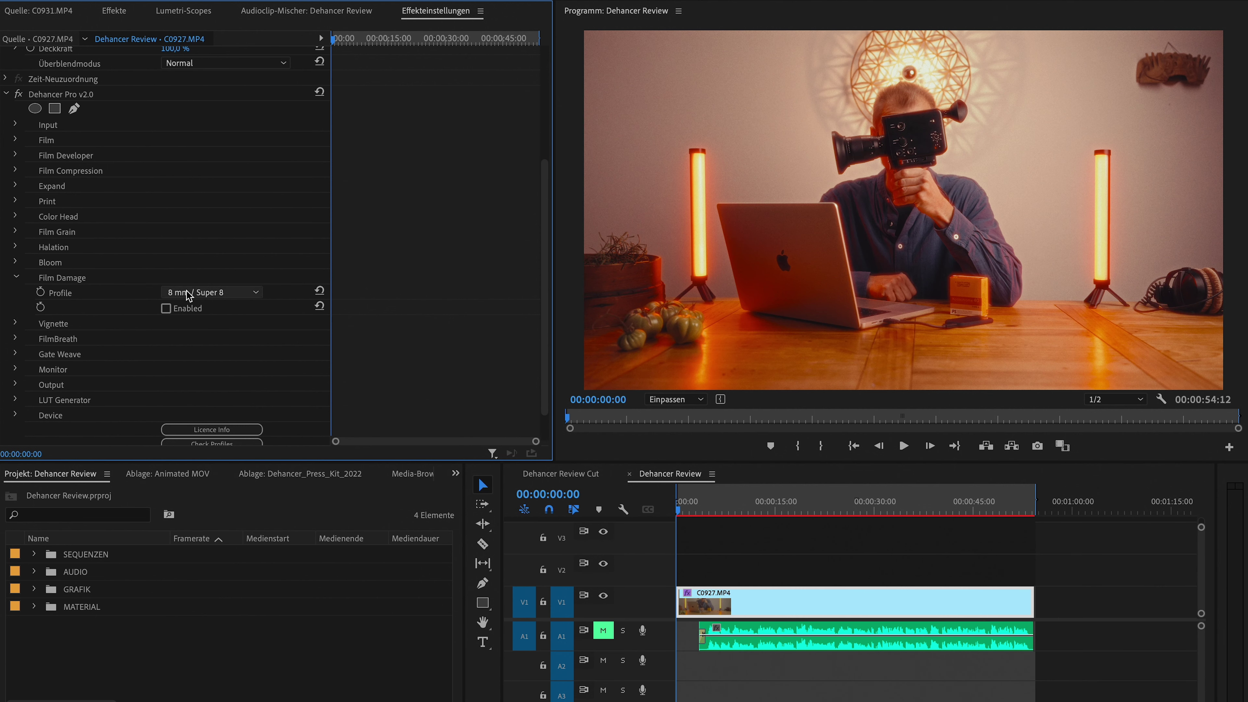
- Set the Film Damage profile to 35 mm / Super 35, leaving the effect switched off
click(188, 292)
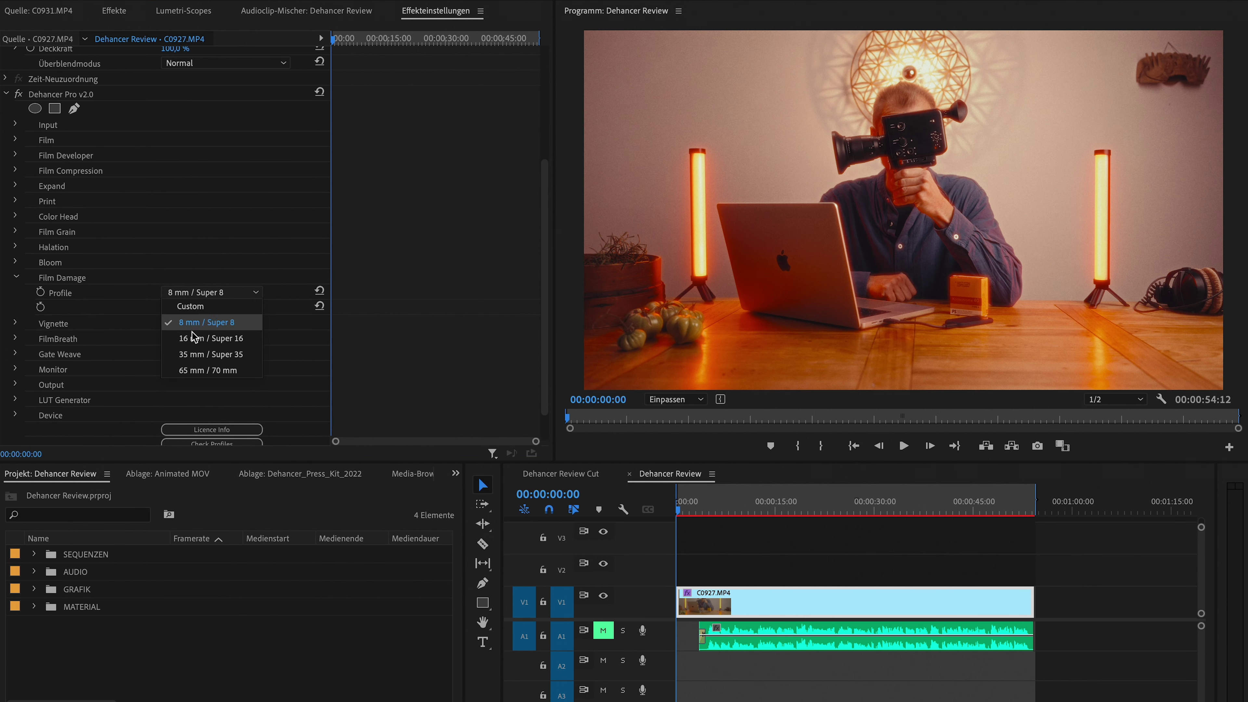
click(202, 354)
click(167, 308)
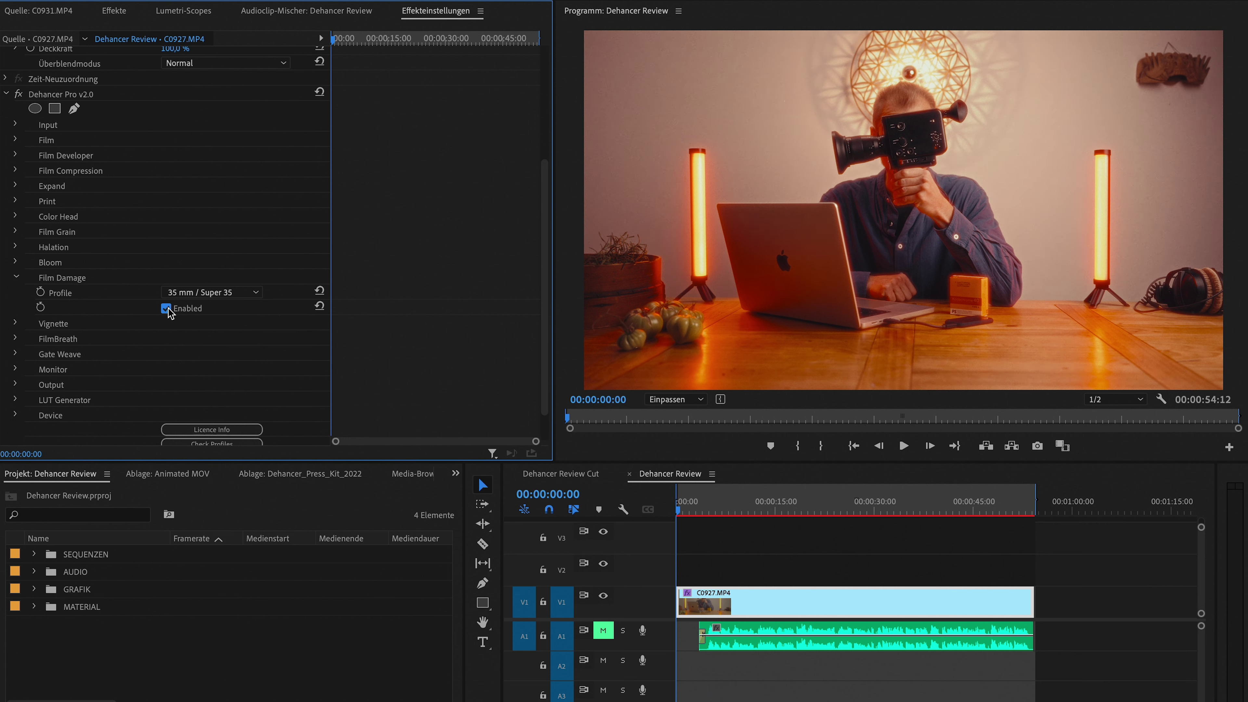
click(167, 309)
click(16, 278)
- Enable the Vignette, trying Exposure at -2,0 and 1,3 before settling on 0,0
click(16, 293)
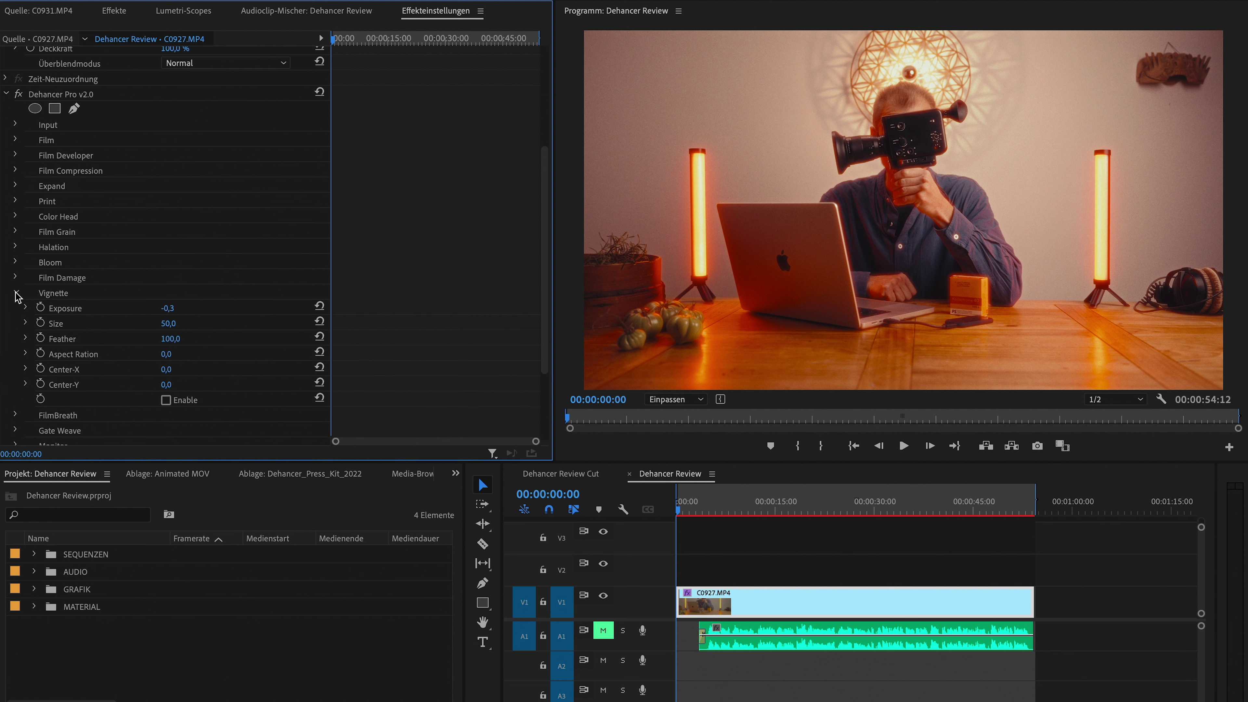
click(168, 308)
text(-2)
key(Return)
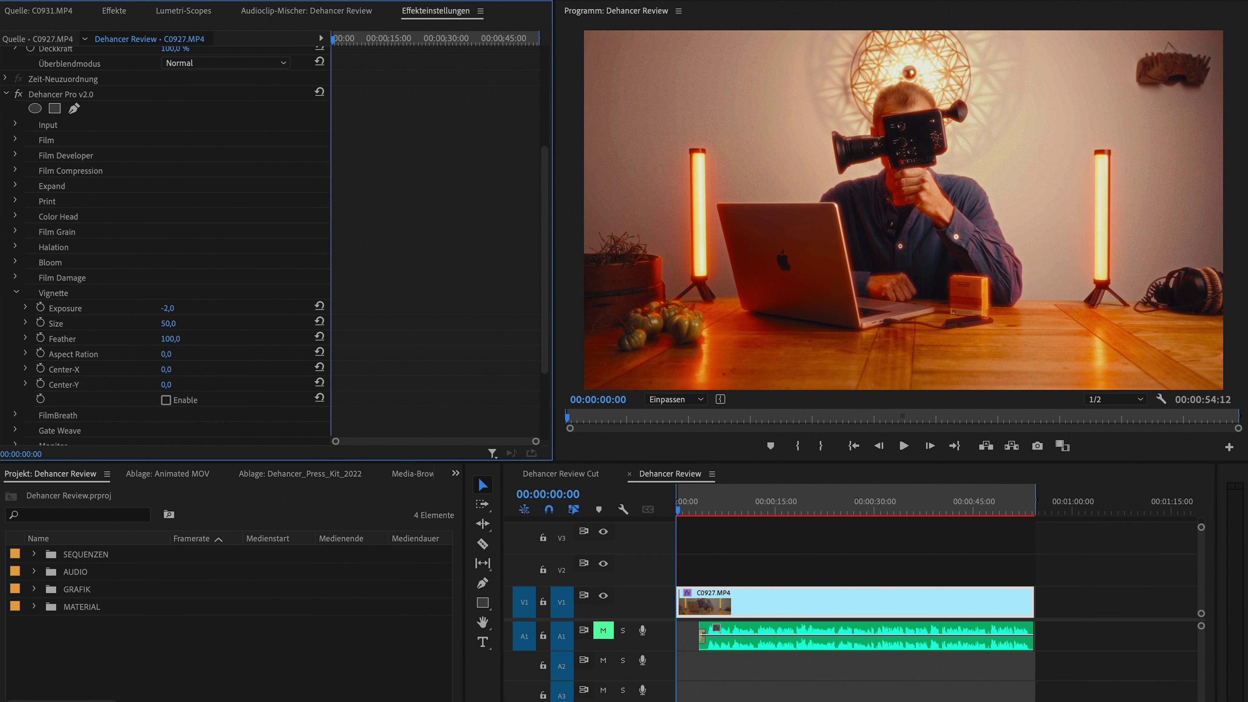
click(166, 400)
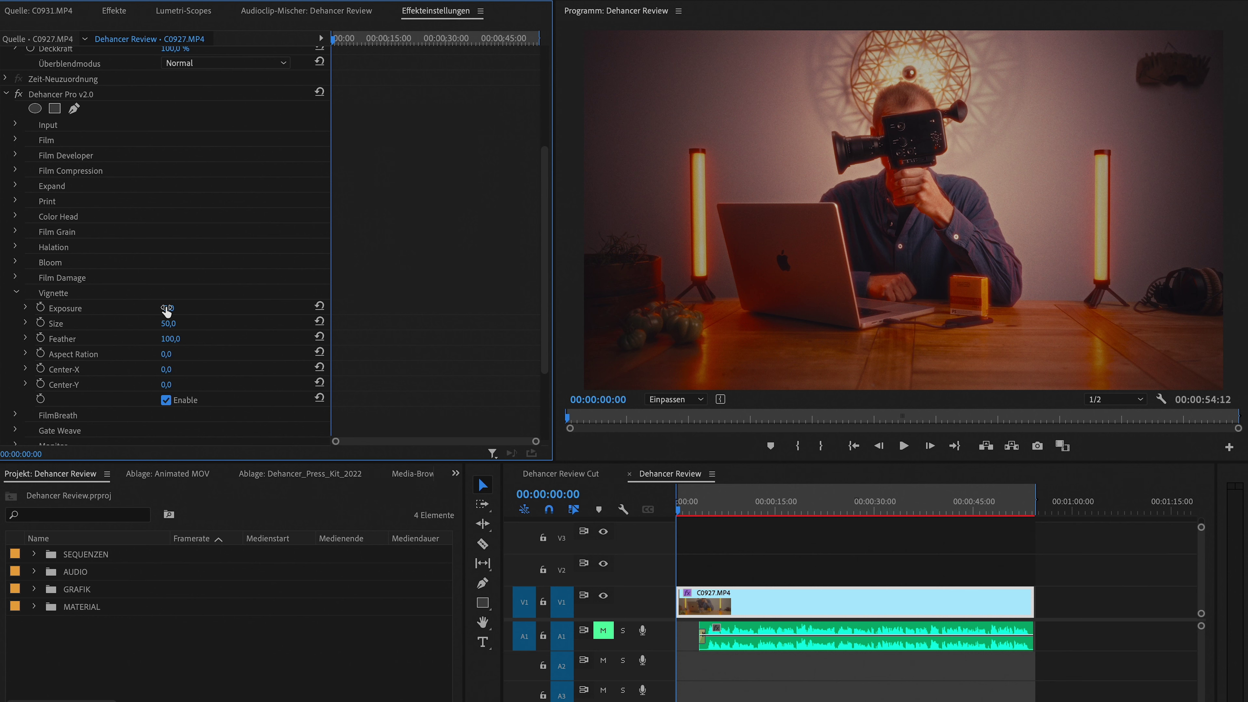
drag(166, 308, 192, 308)
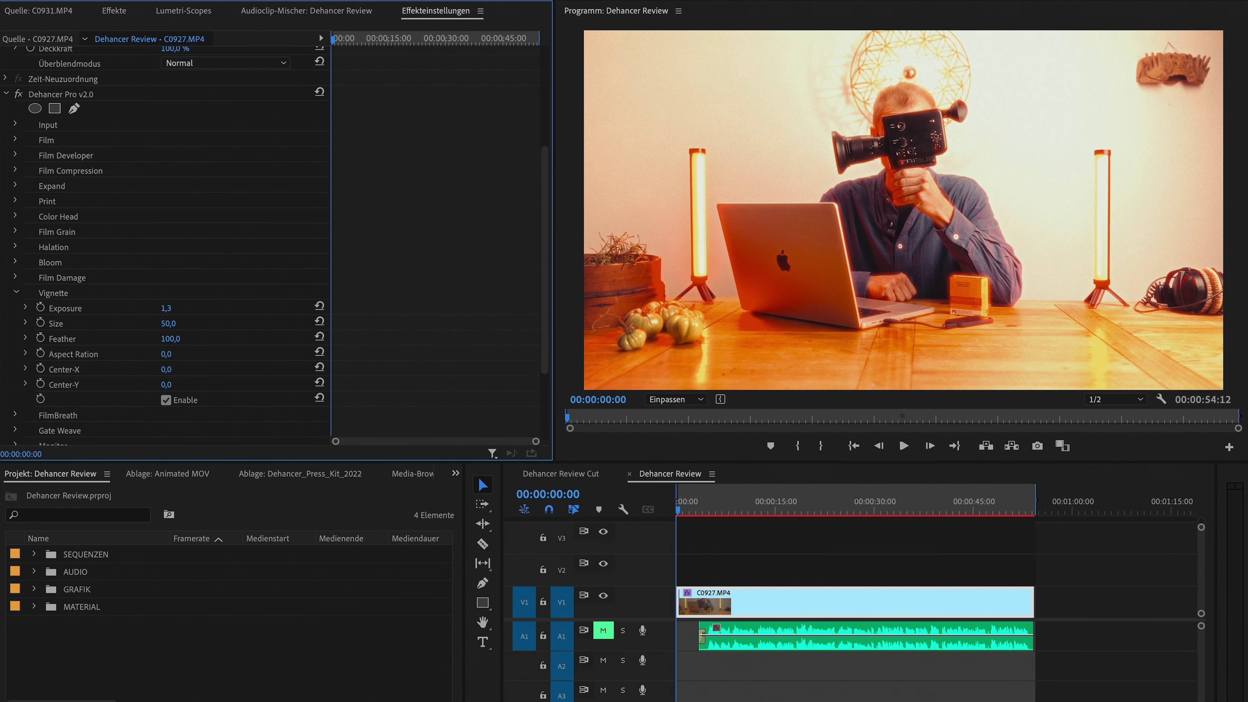
click(181, 308)
text(0)
key(Return)
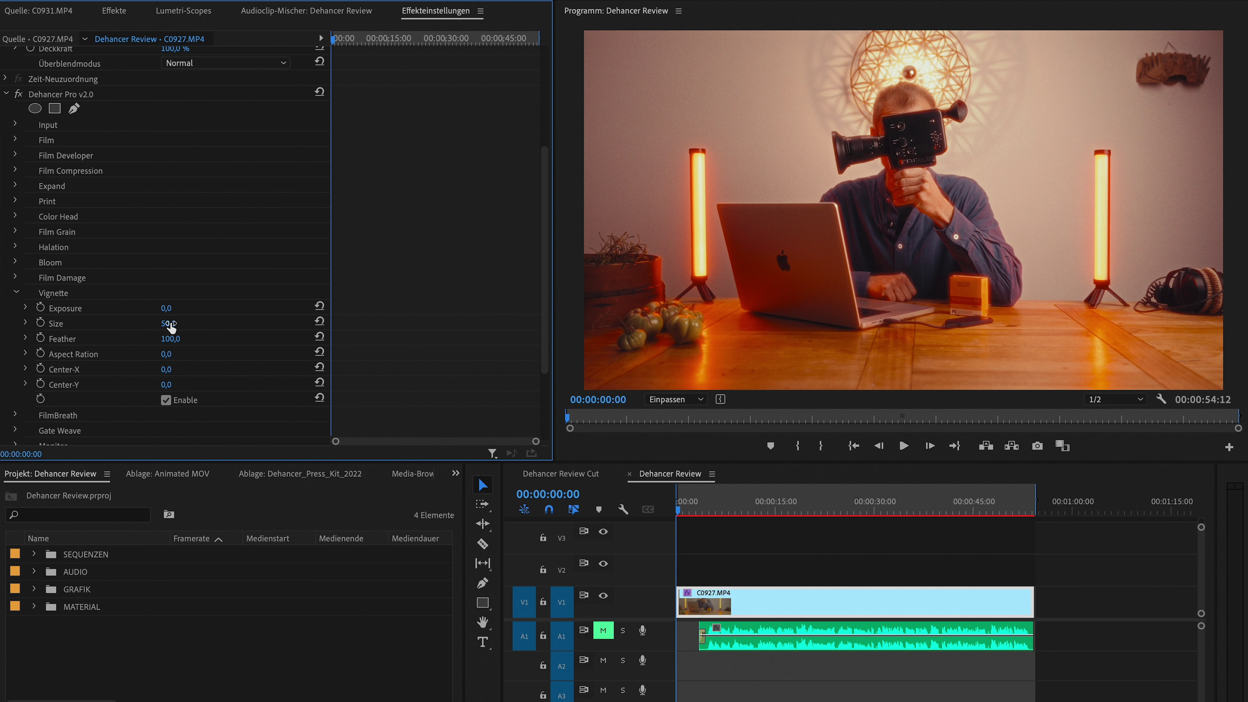
click(18, 294)
- Switch on Dehancer's FilmBreath and choose the 8 mm / Super 8 profile
click(17, 308)
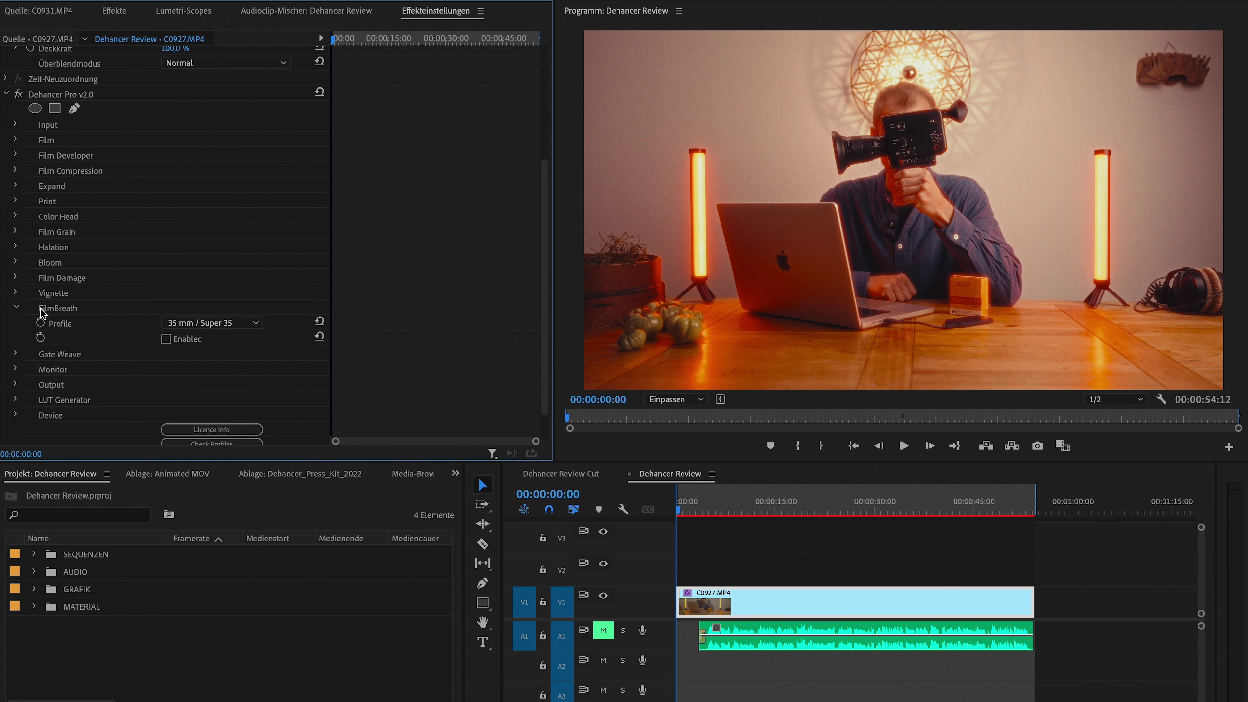
click(166, 339)
click(189, 323)
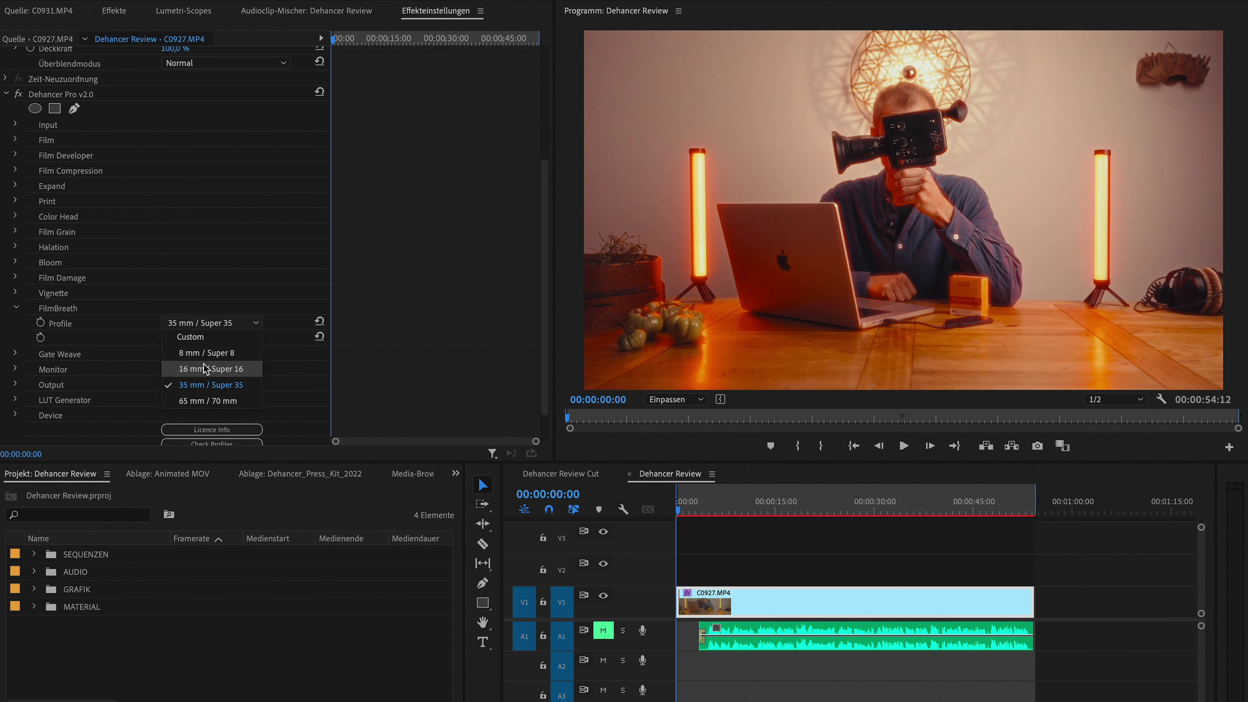
click(204, 353)
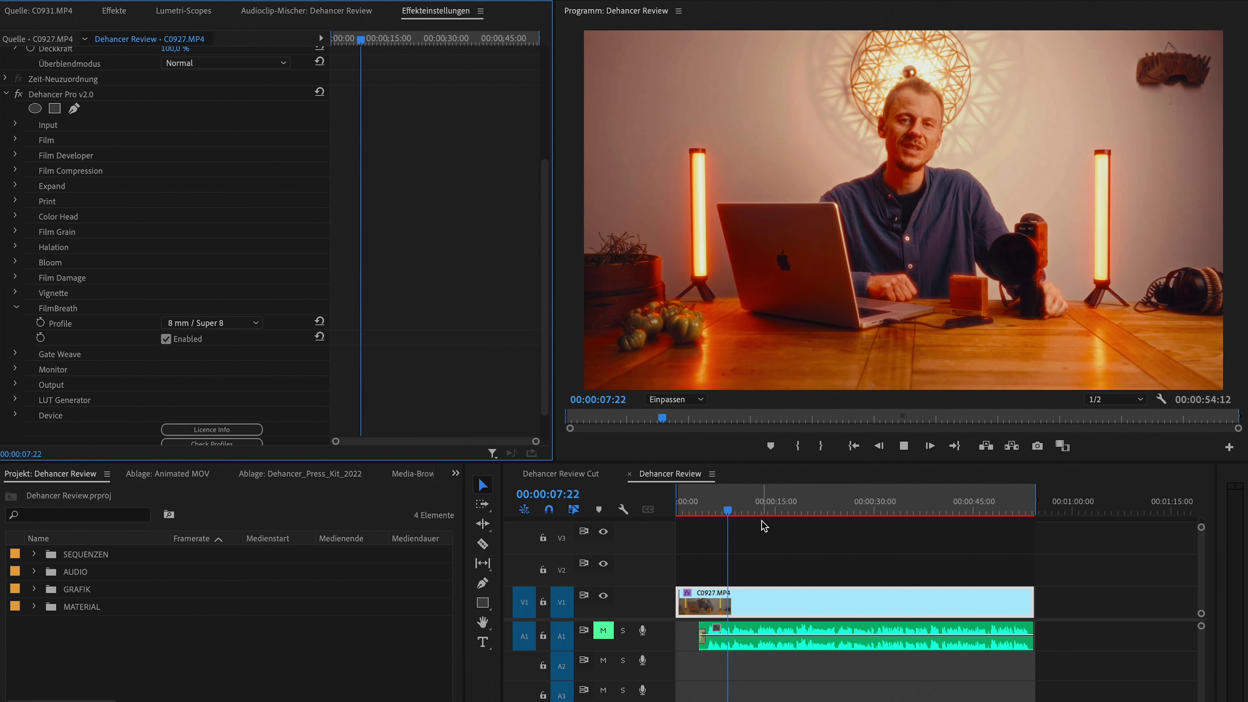
- Stop playback and toggle Dehancer Pro v2.0 off and on three times, ending with it on
key(space)
scroll(131, 128, up, 3)
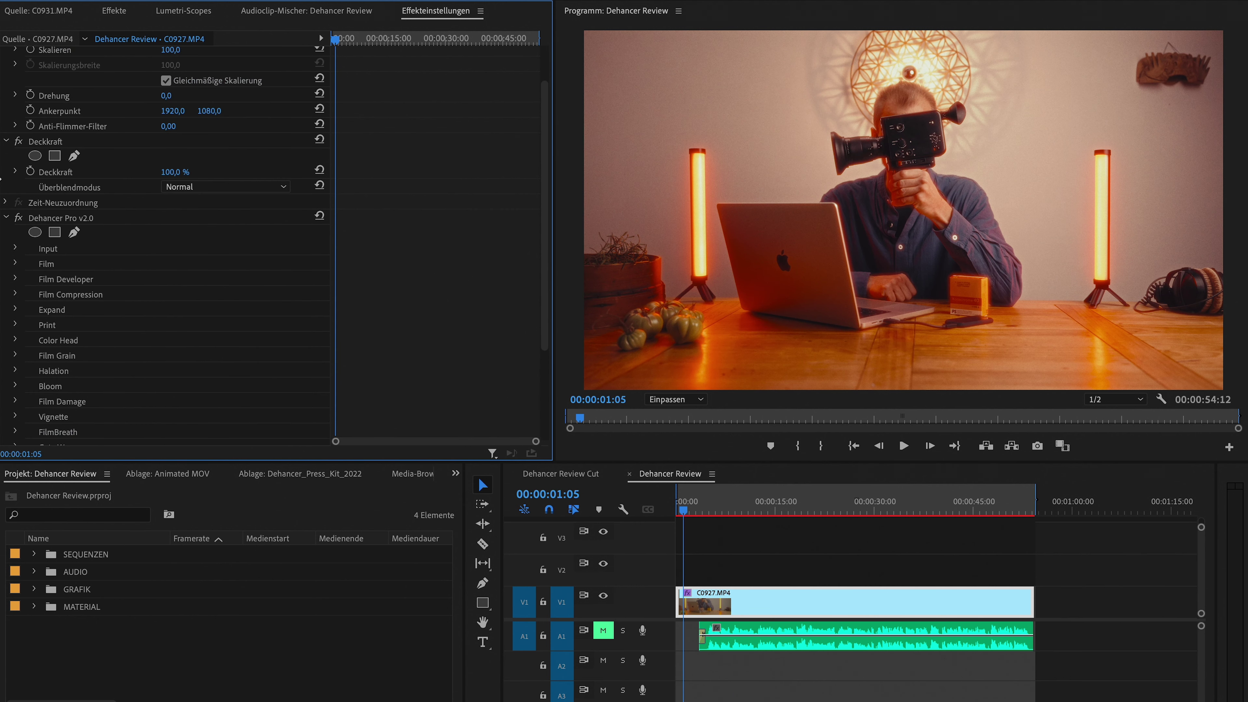
click(19, 218)
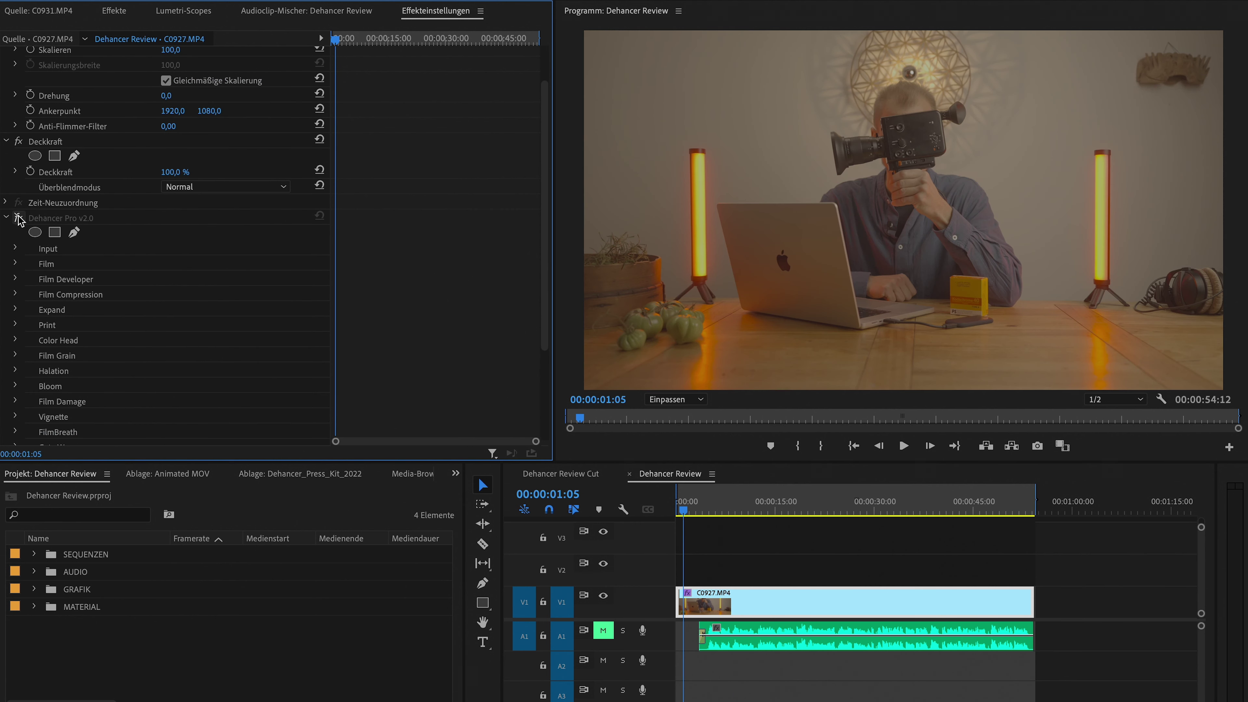
click(19, 218)
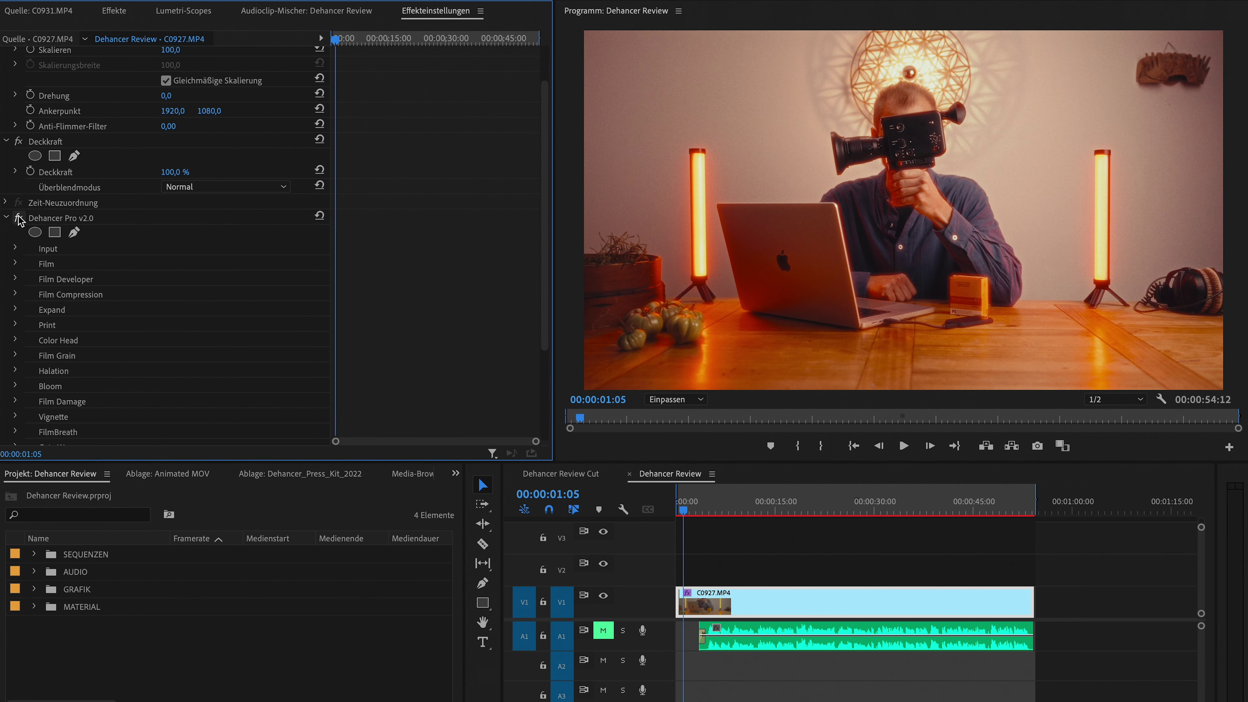
click(19, 218)
click(18, 218)
click(18, 218)
click(18, 217)
scroll(22, 374, down, 3)
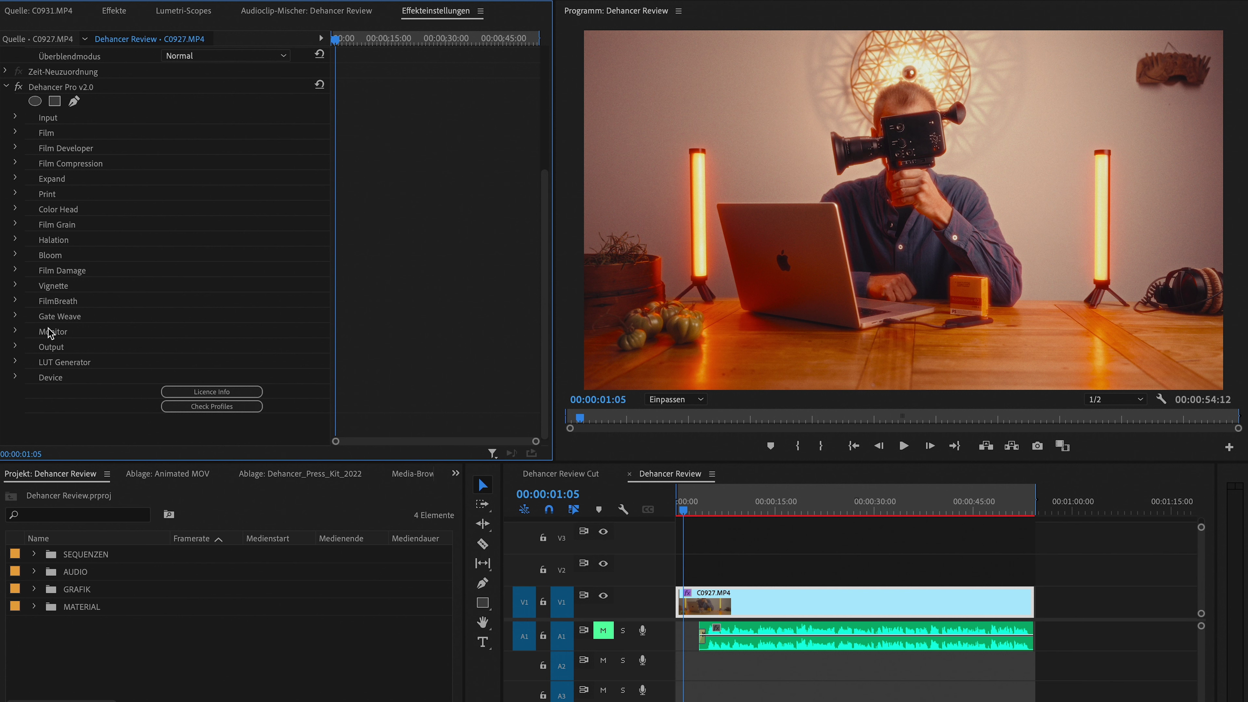